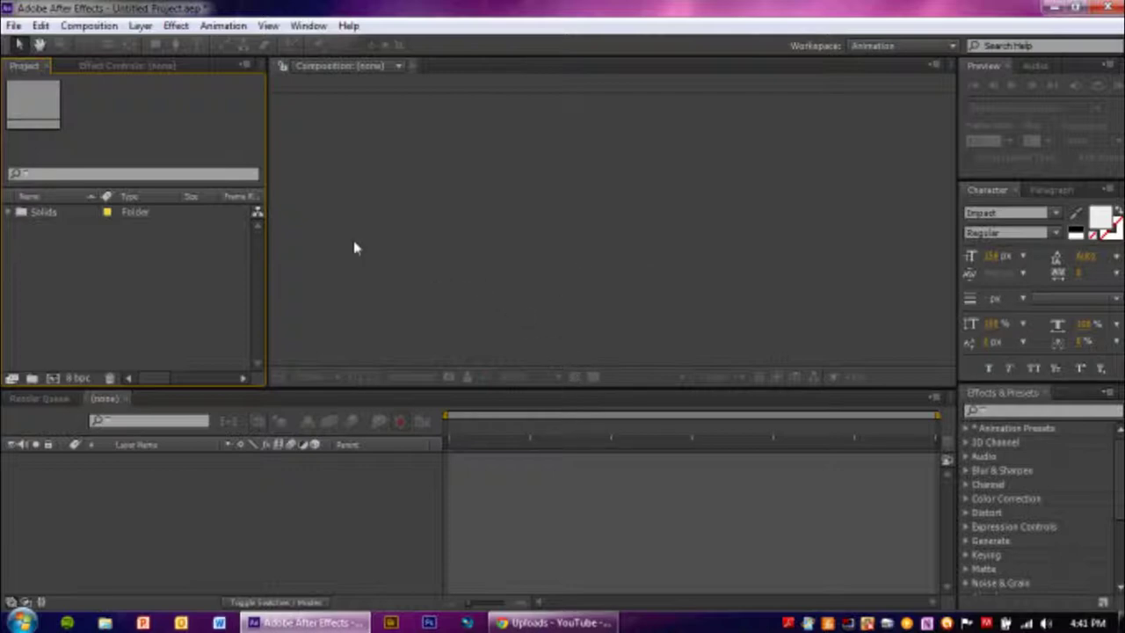
Step: Start a new composition named 'tutorial' using the Classic 3D renderer
left_click(95, 27)
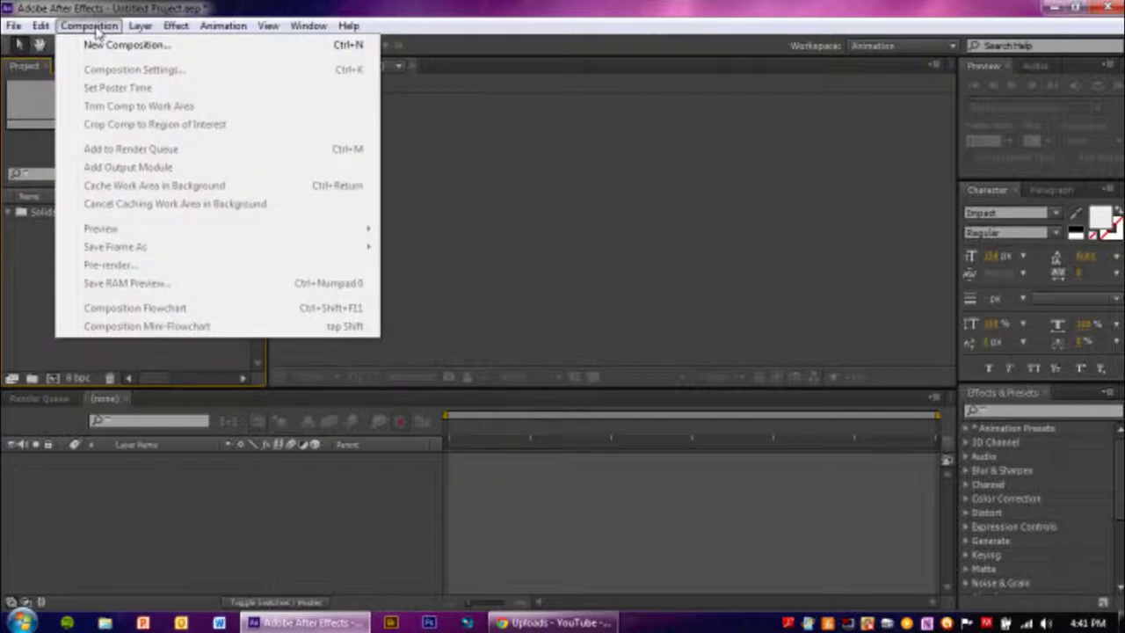
left_click(100, 47)
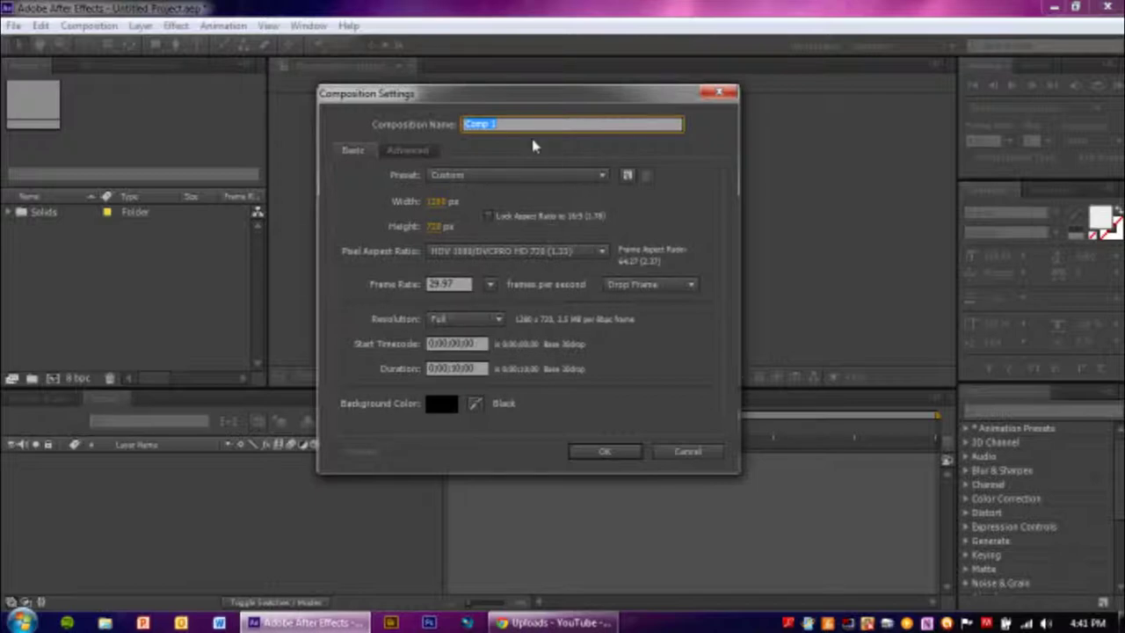
type("te")
type("torial")
left_click(407, 150)
left_click(367, 149)
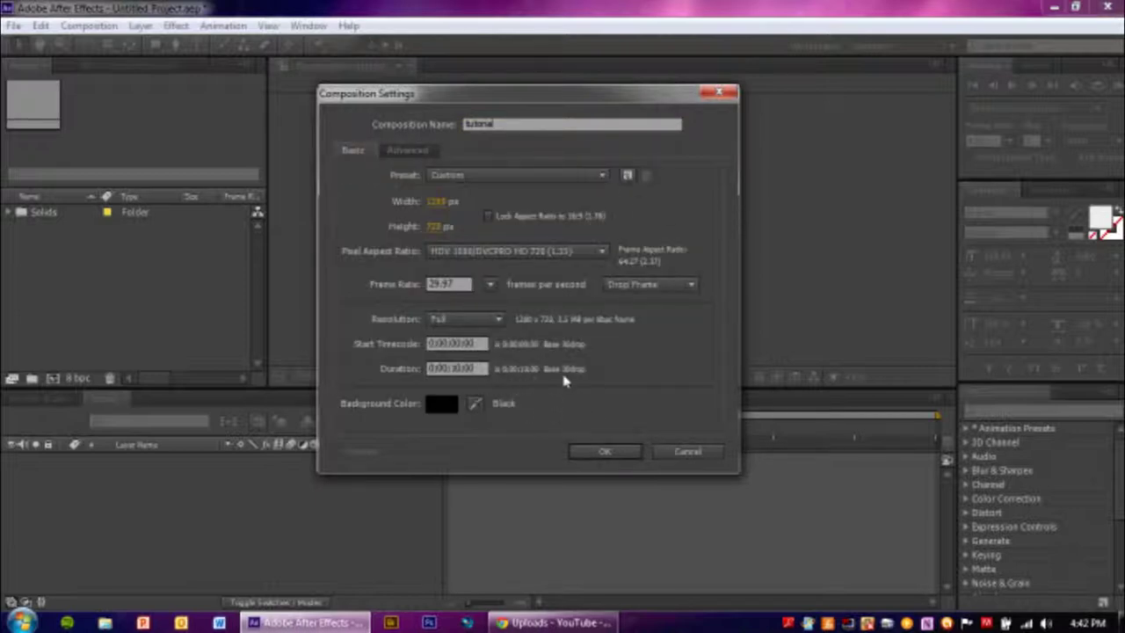
left_click(407, 150)
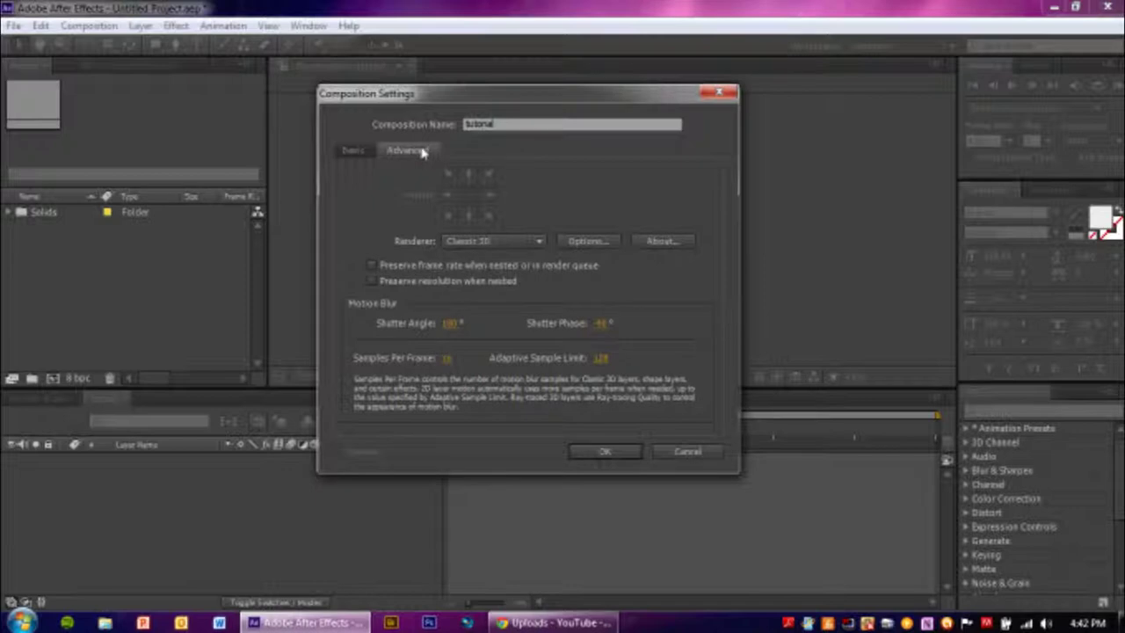
left_click(502, 242)
left_click(502, 244)
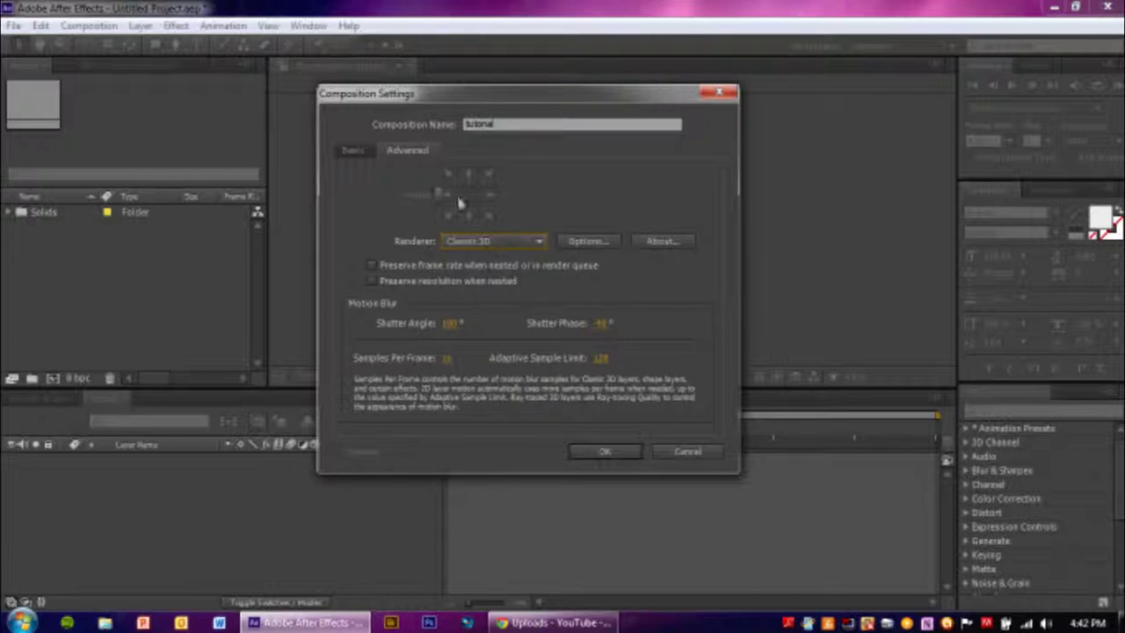
left_click(352, 150)
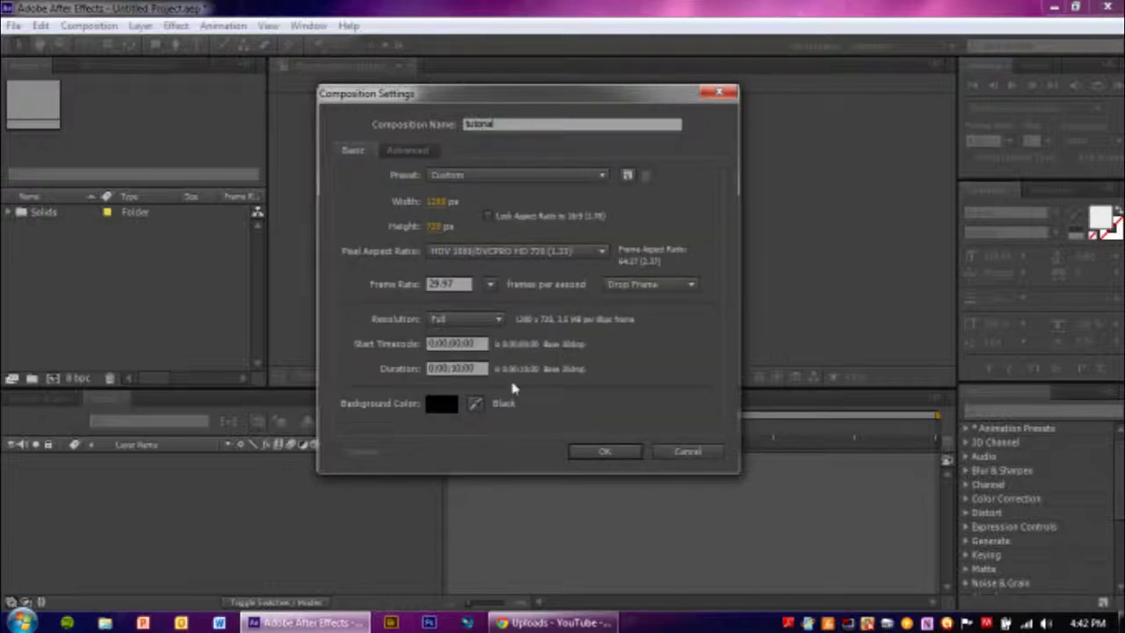
Step: Set a 10-second duration, keep Classic 3D and Drop Frame, and create the 1280×720 comp
left_click(457, 368)
left_click(405, 150)
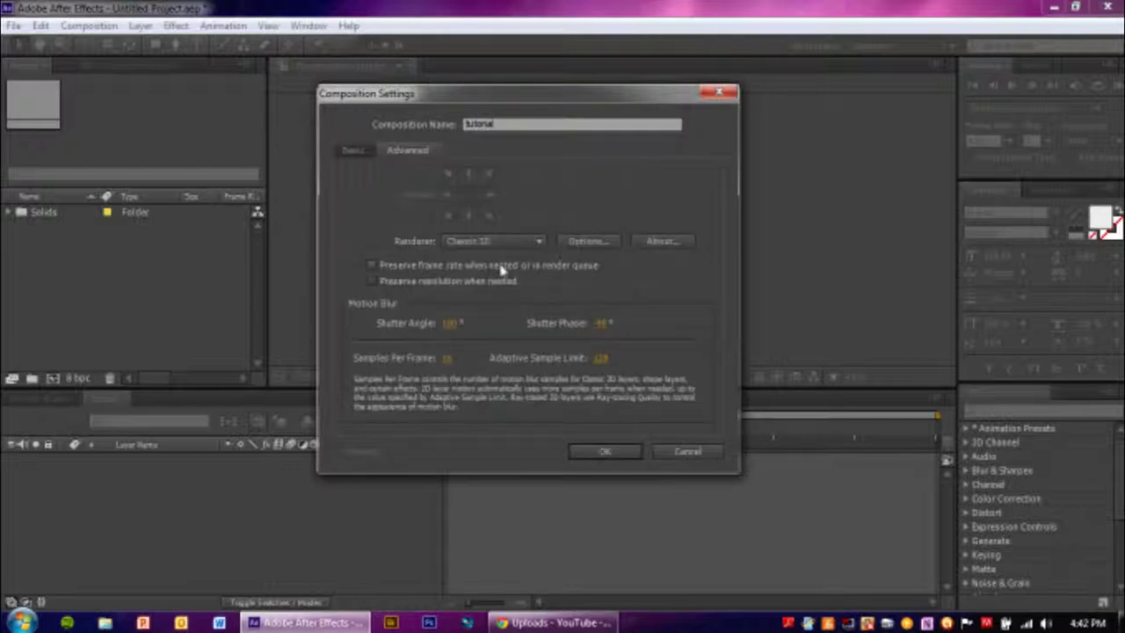
left_click(521, 245)
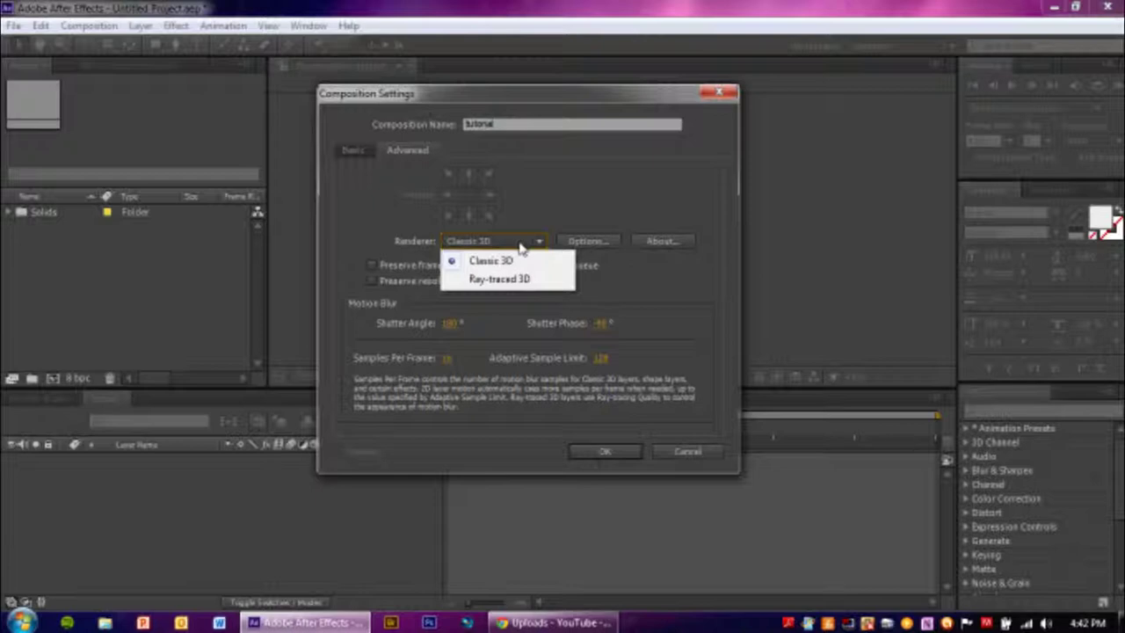
left_click(520, 249)
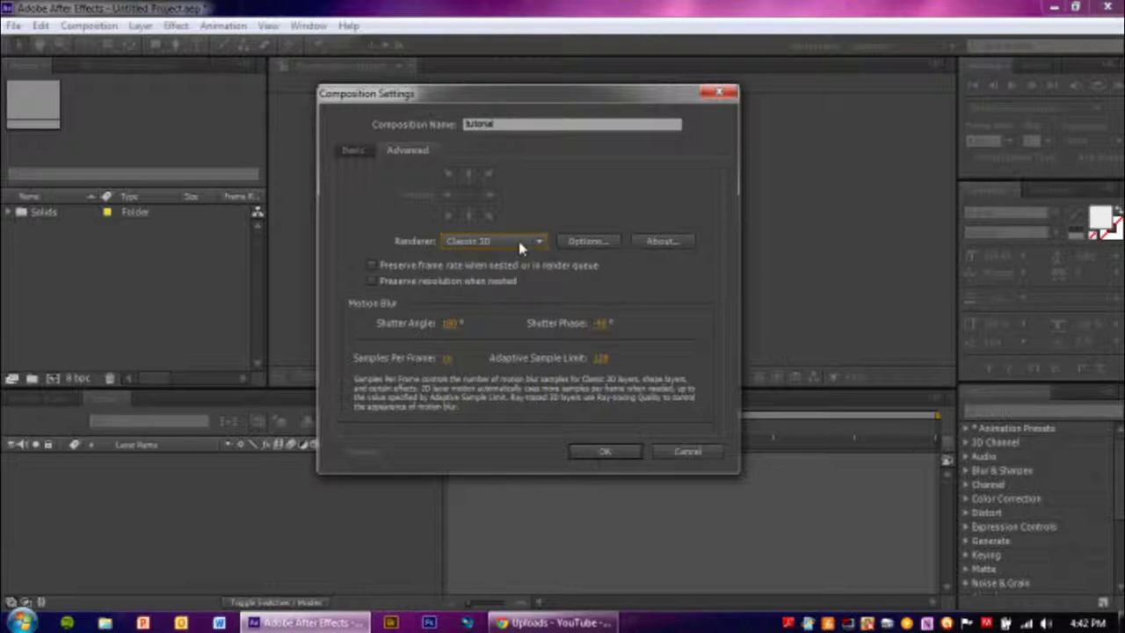
left_click(371, 150)
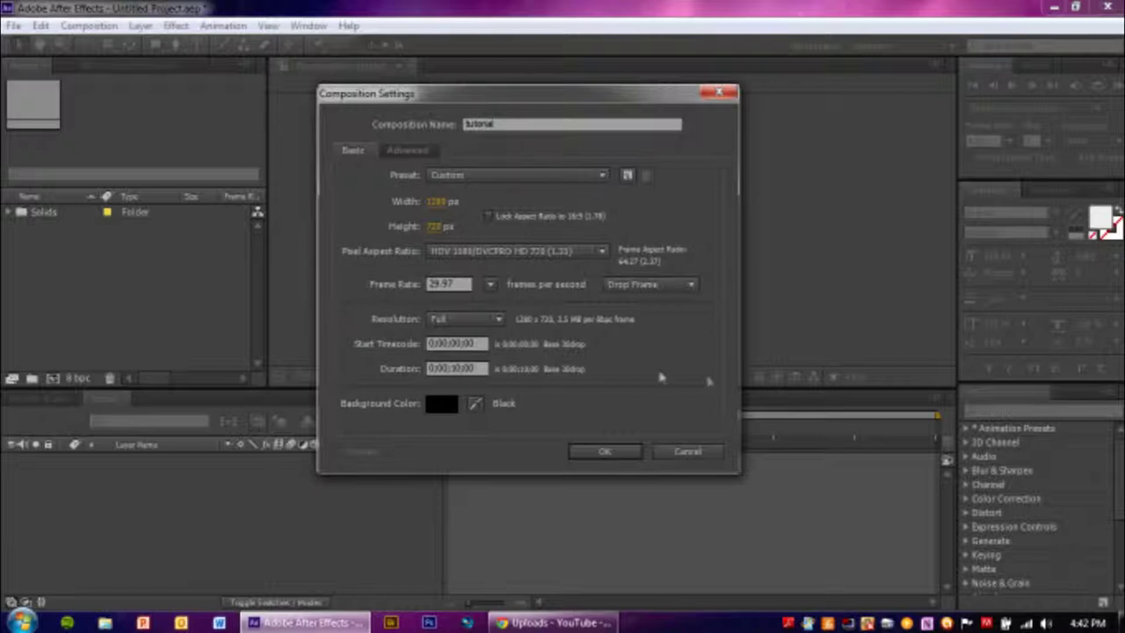
left_click(655, 286)
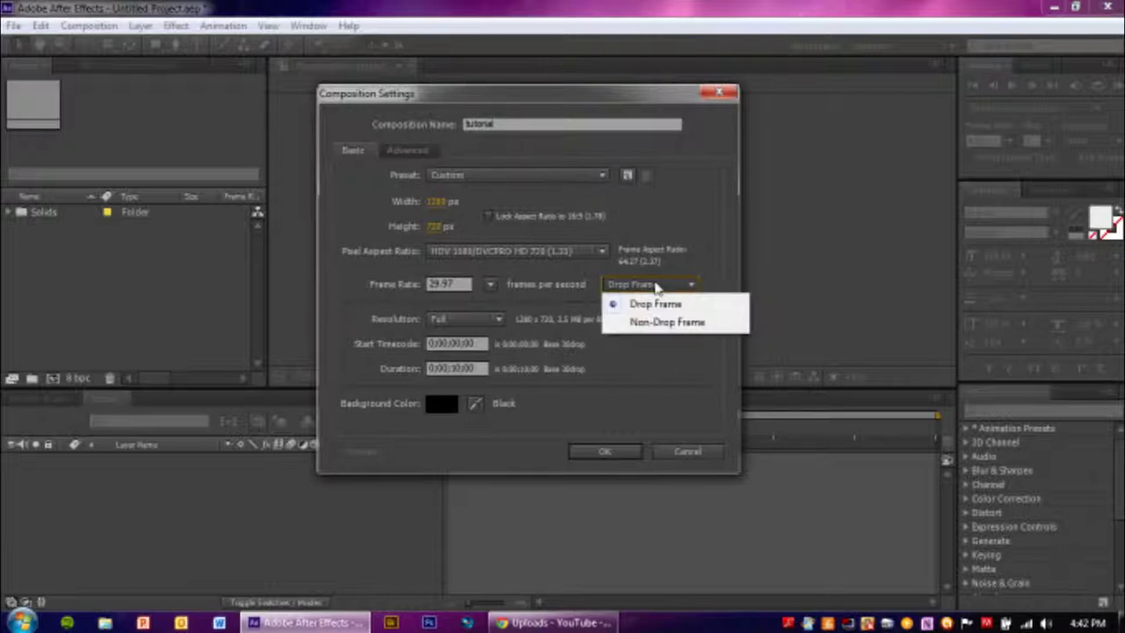
left_click(655, 286)
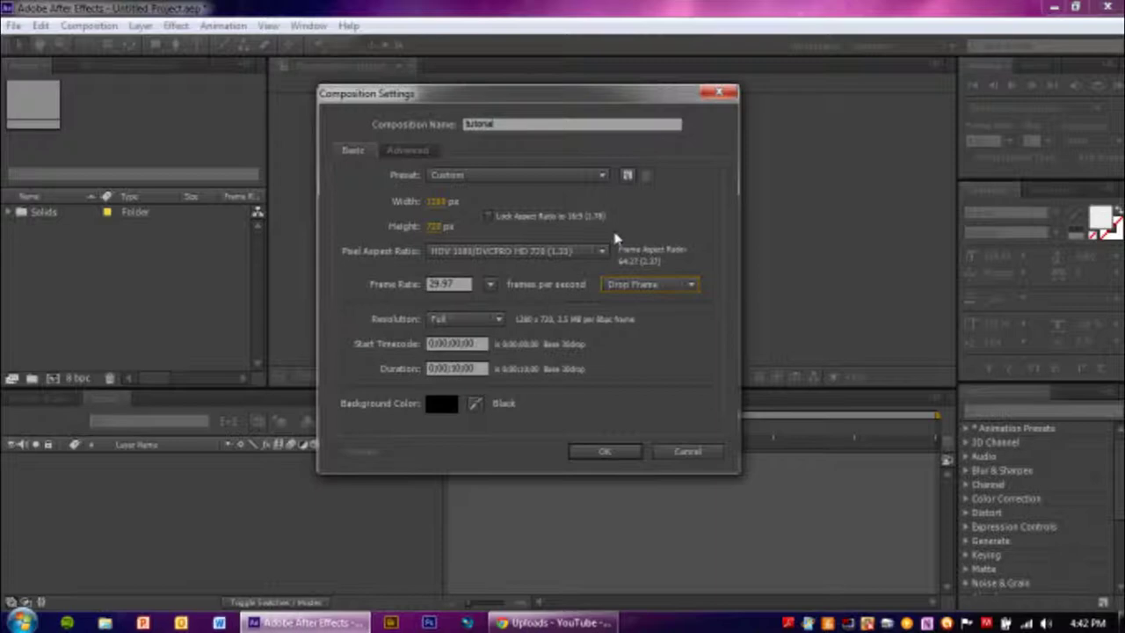
left_click(601, 451)
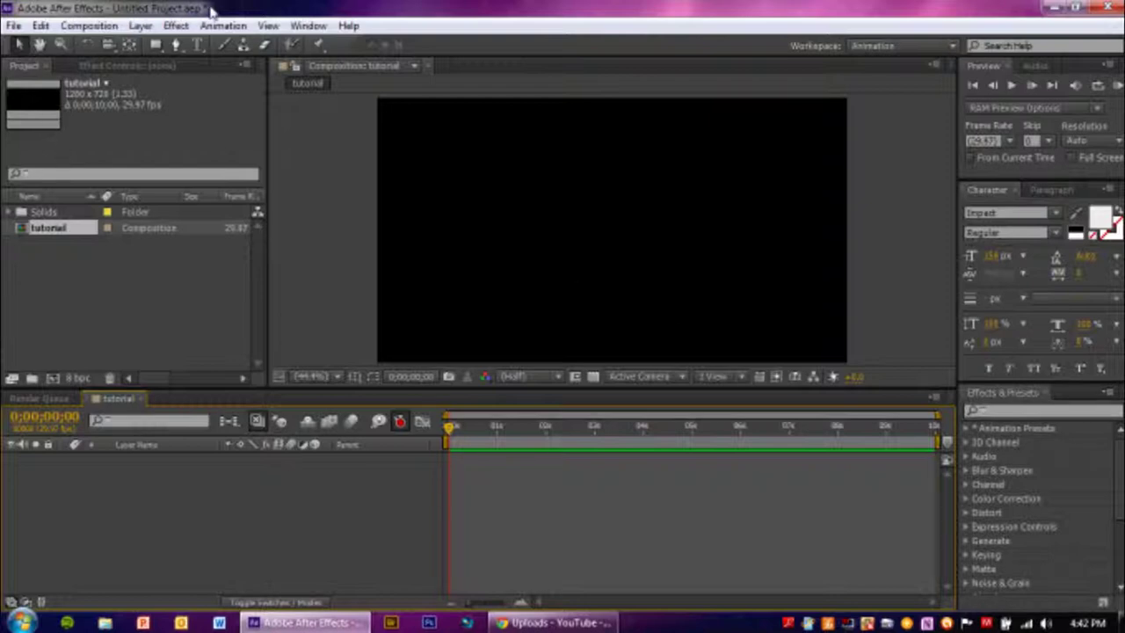
Step: Add a default black solid layer, Black Solid 2, to the tutorial composition
left_click(143, 25)
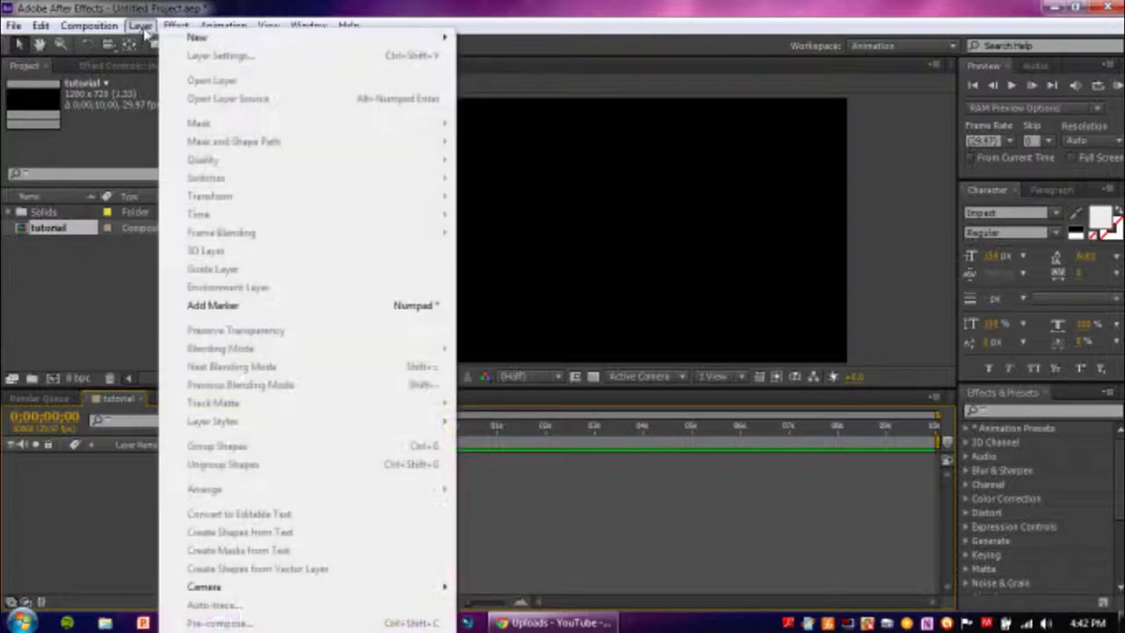
mouse_move(233, 42)
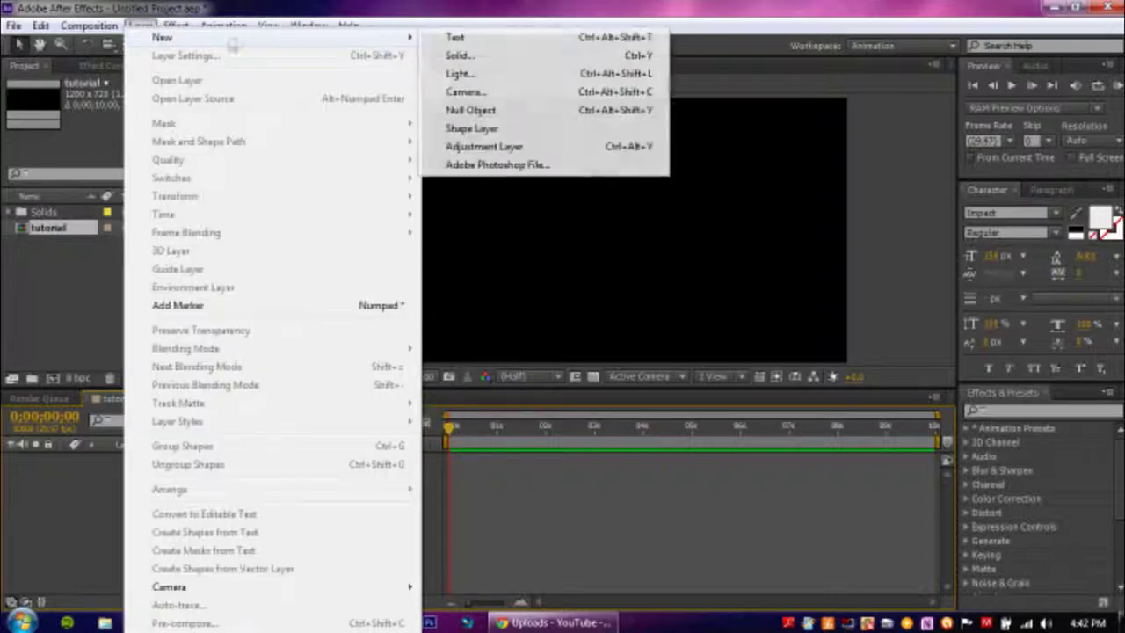
left_click(457, 56)
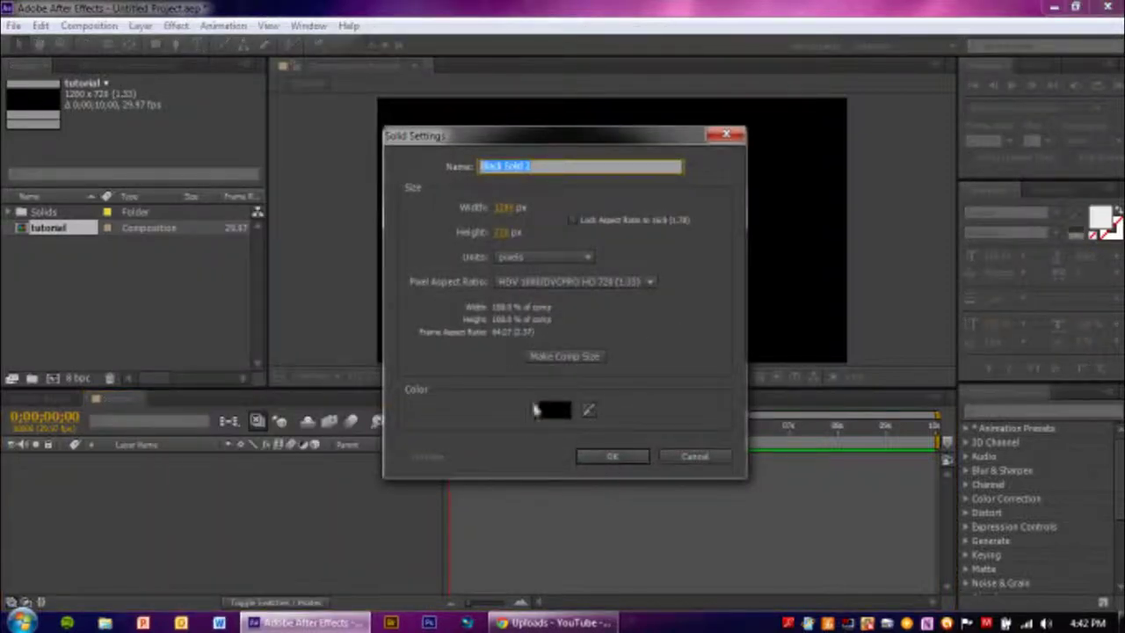
left_click(615, 458)
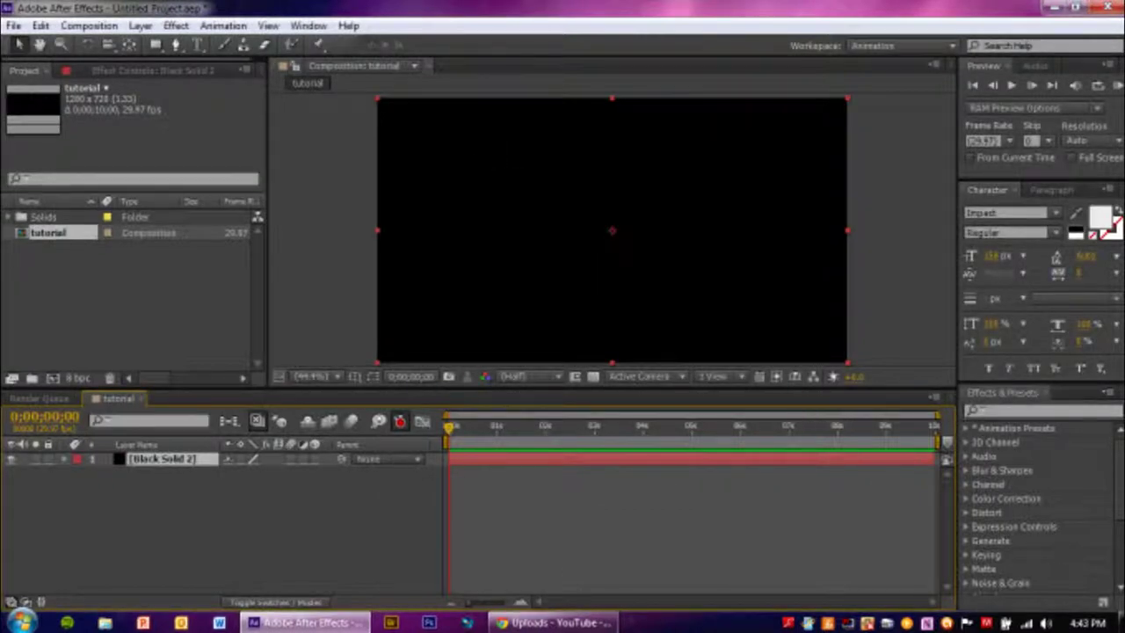
left_click(1037, 411)
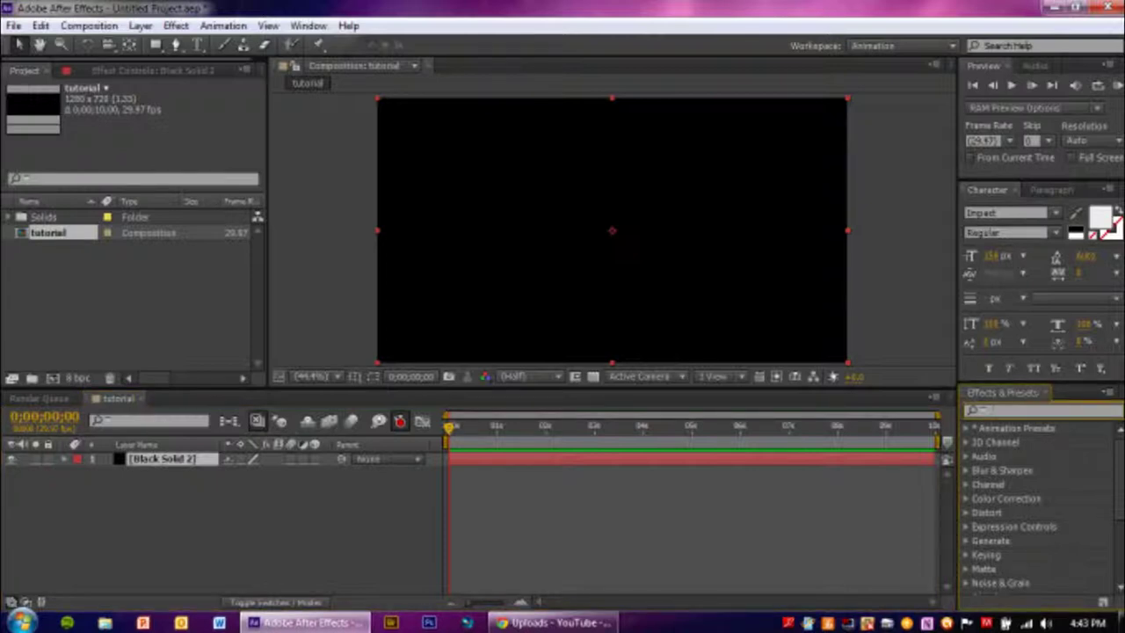
Step: Apply Audio Spectrum from an 'audio' effects search to Black Solid 2 and make it 3D
type("audio")
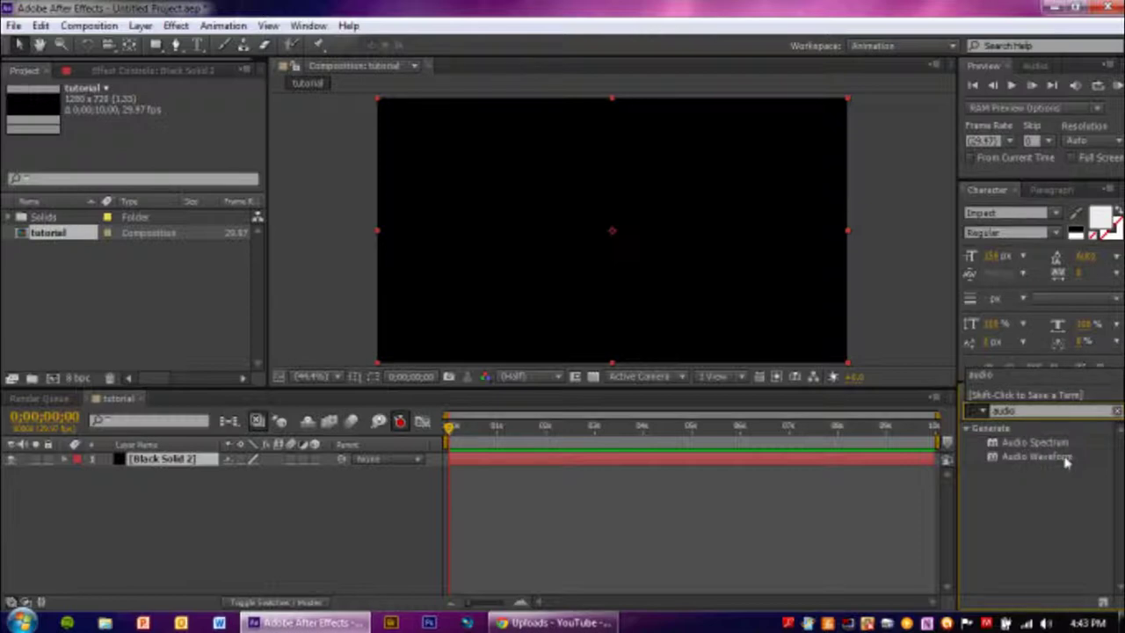
left_click(1032, 444)
left_click_drag(1032, 448, 171, 459)
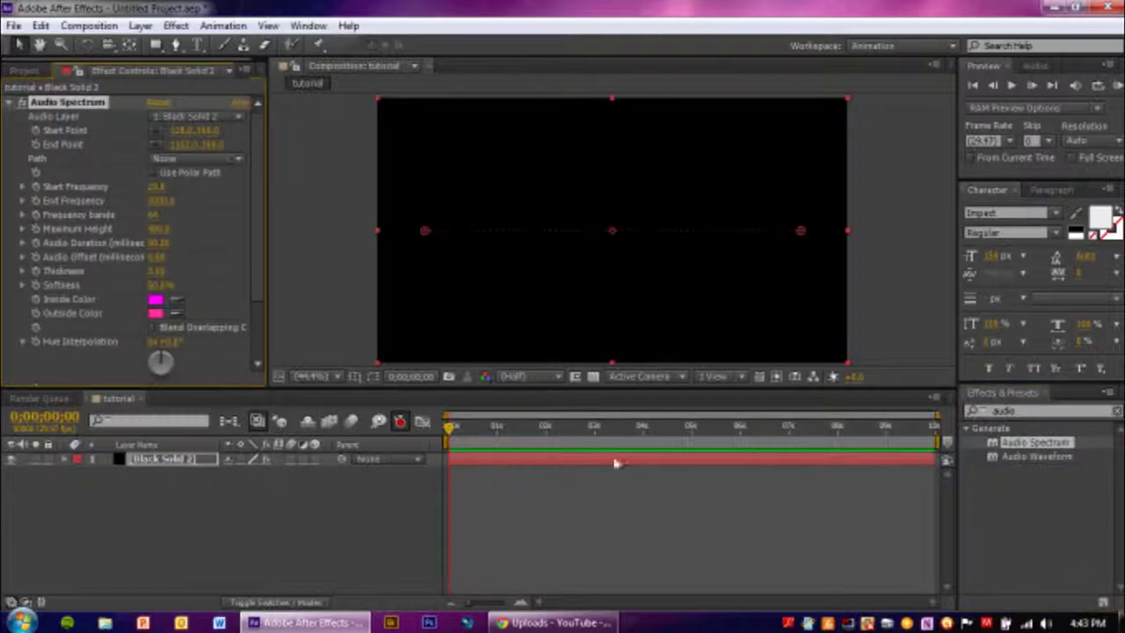
left_click(1117, 412)
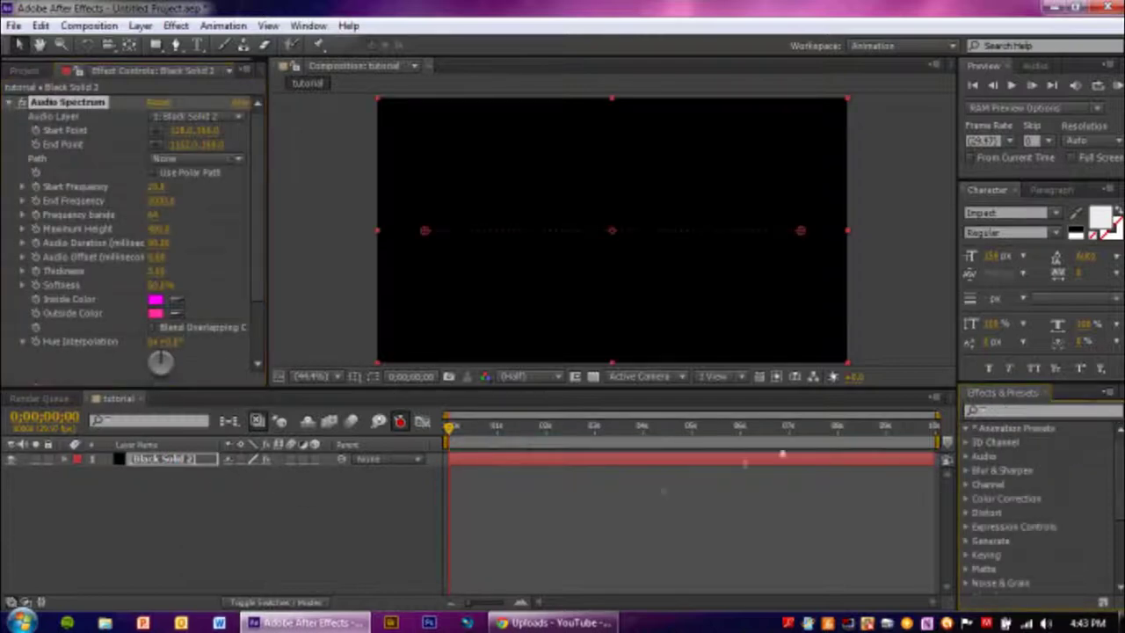
left_click(314, 461)
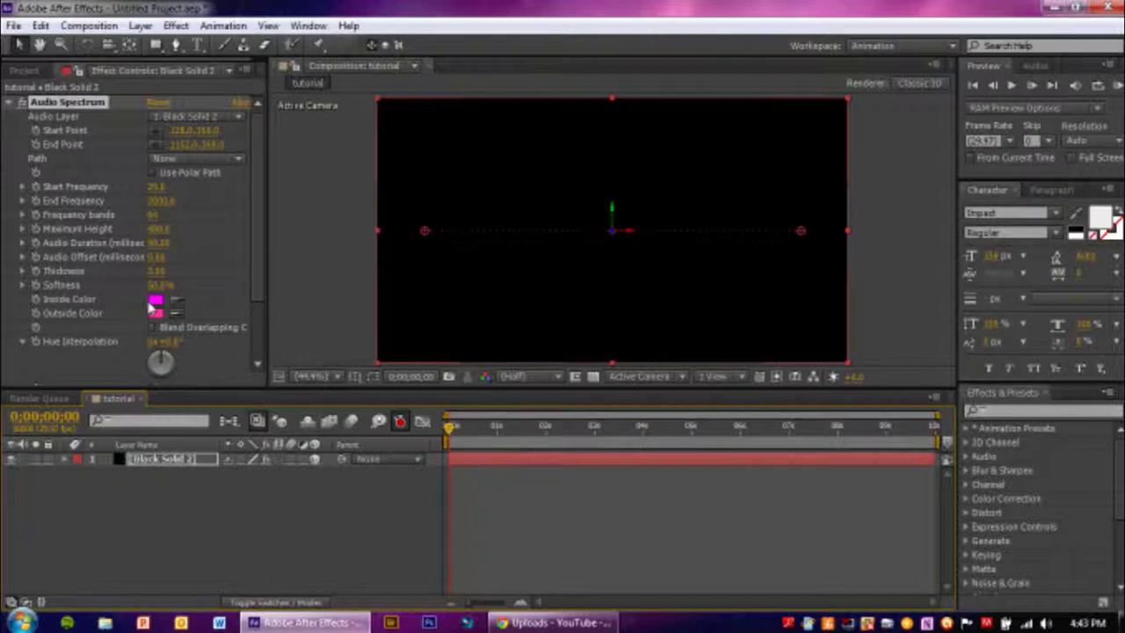
Step: Set the Audio Spectrum inside colour to blue and outside colour to green
left_click(153, 303)
left_click(569, 439)
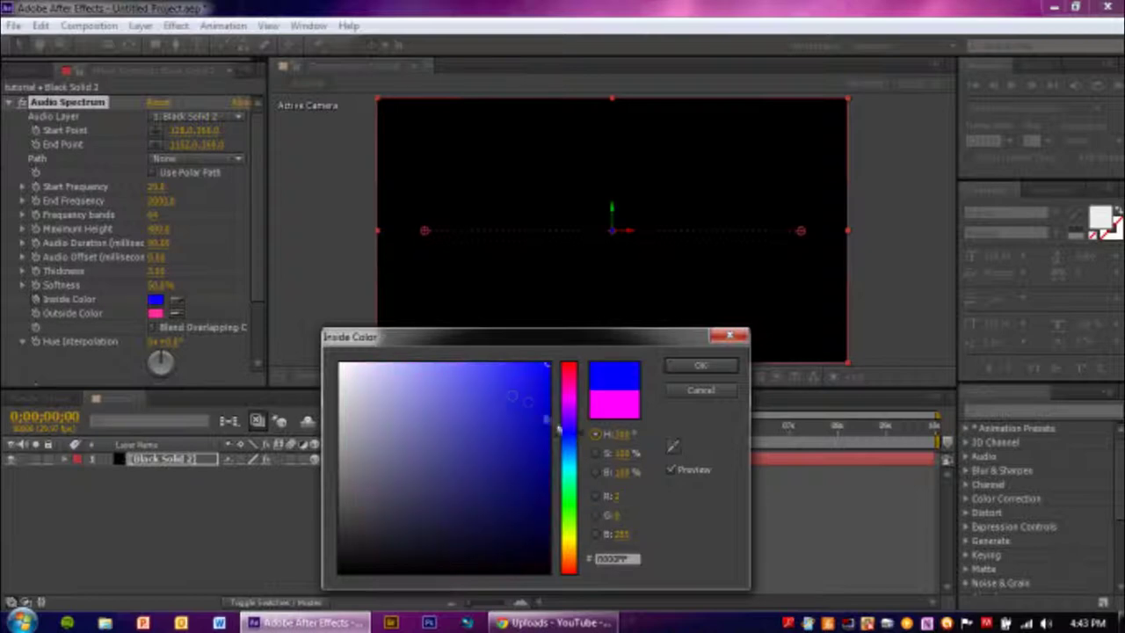
left_click(696, 365)
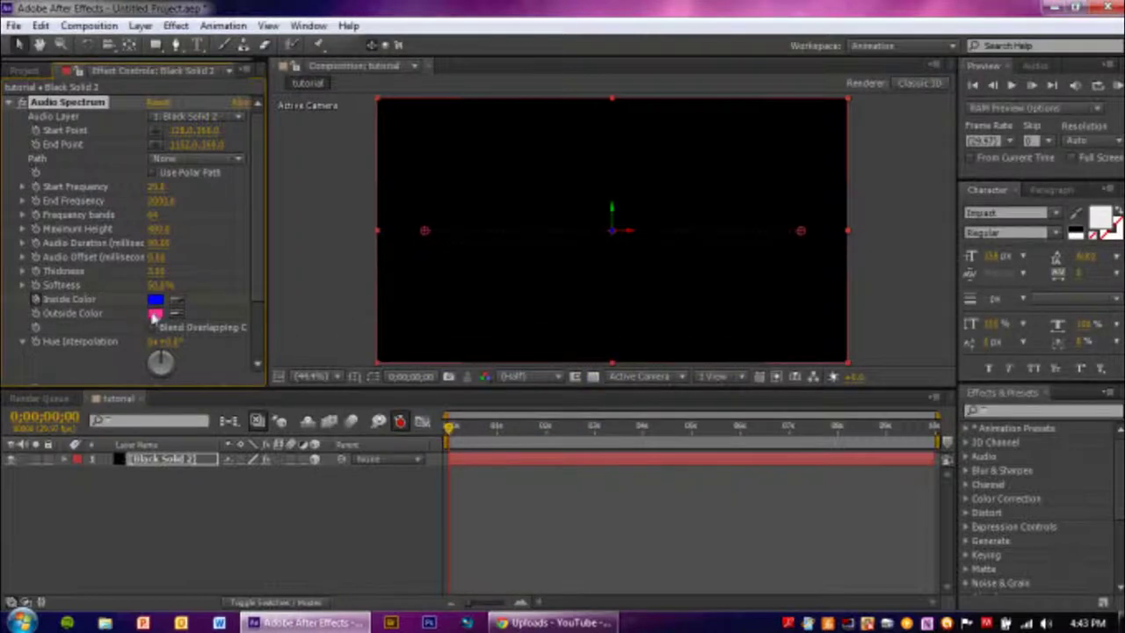
left_click(155, 315)
left_click(570, 517)
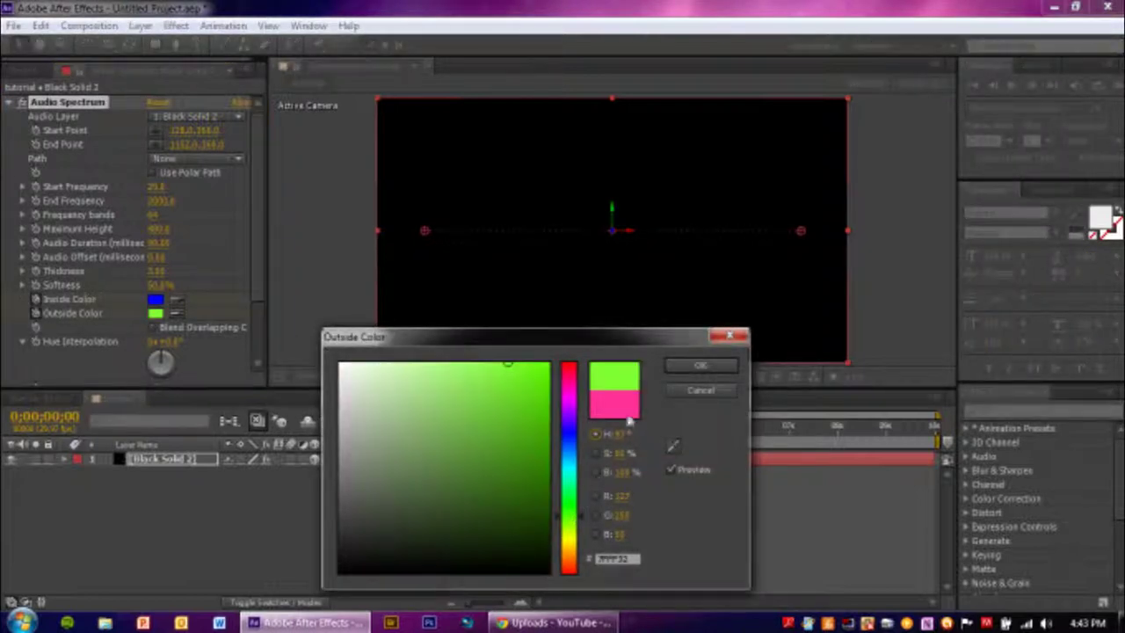
left_click(697, 366)
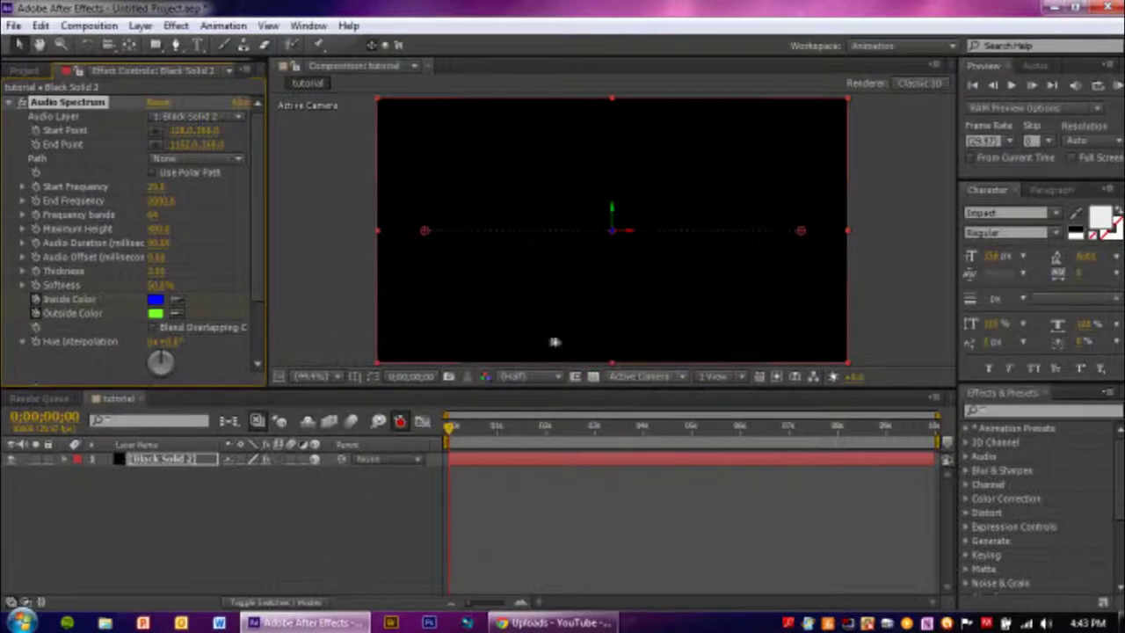
Step: Rotate the spectrum's Hue Interpolation and leave its Path at None
left_click_drag(180, 371, 271, 253)
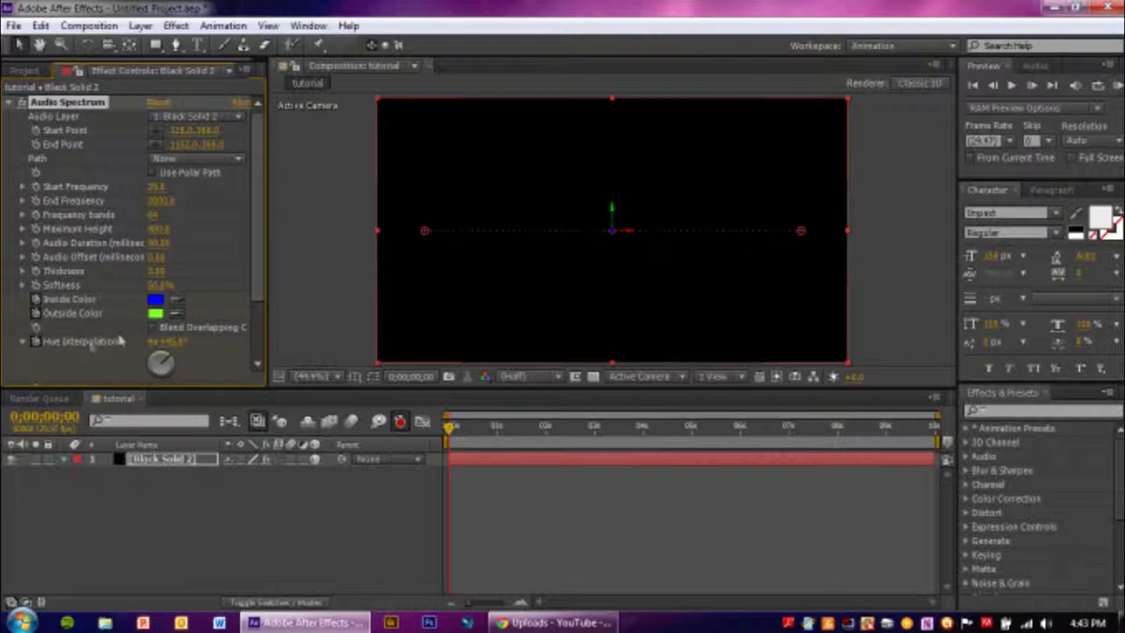
left_click_drag(261, 251, 267, 342)
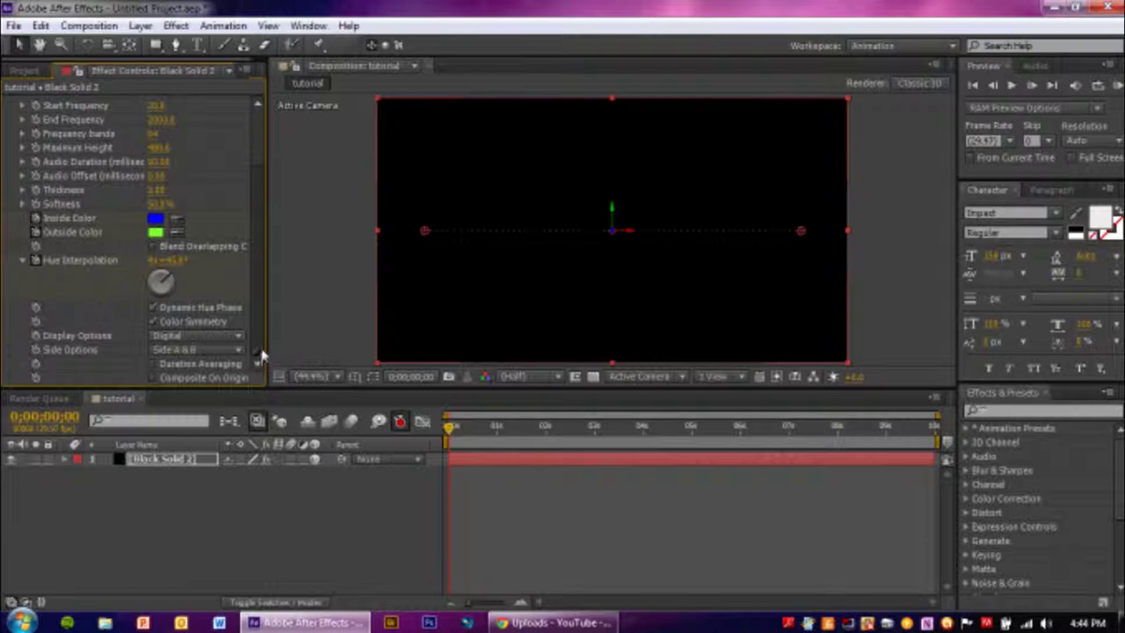
left_click_drag(256, 298, 260, 182)
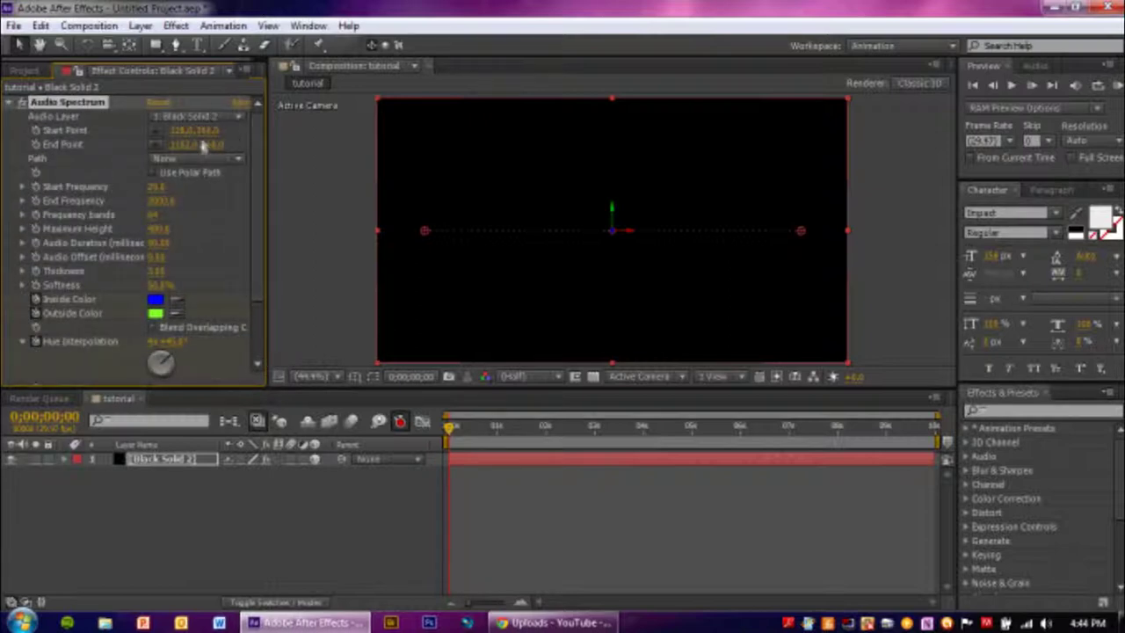
left_click(221, 161)
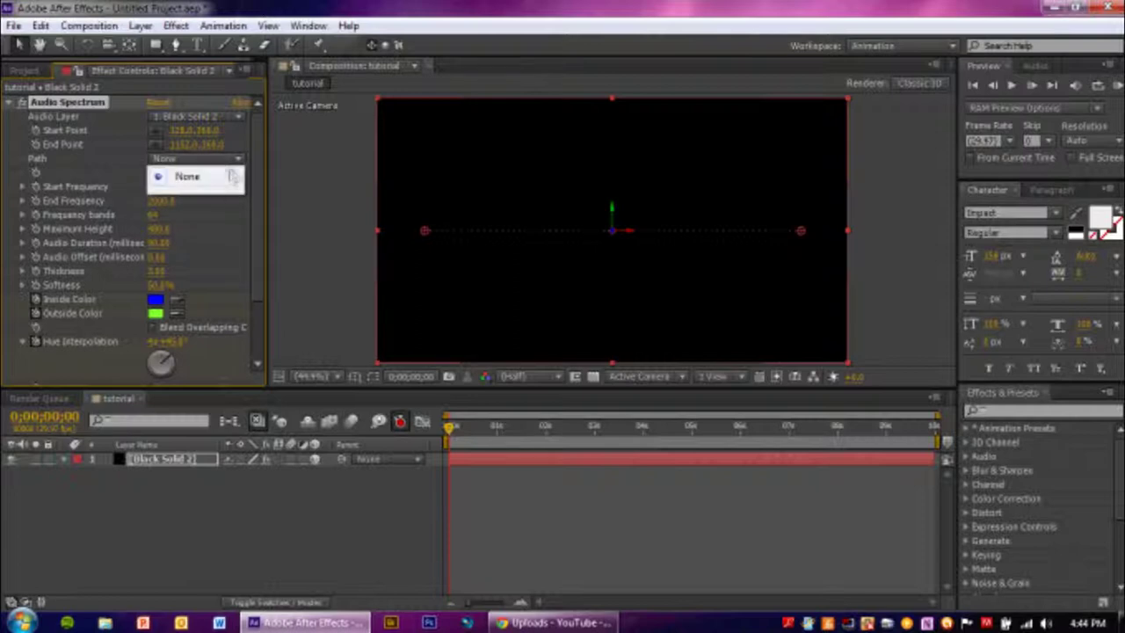
left_click(258, 172)
Step: Adjust the spectrum Thickness and set Softness to 50%
scroll(260, 173, "down", 3)
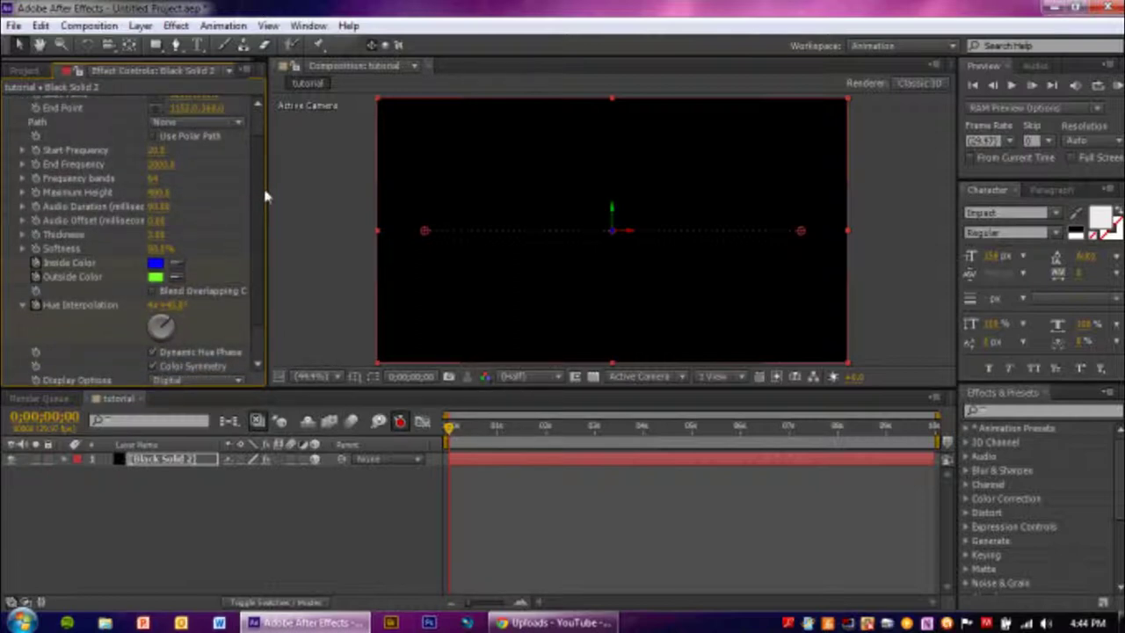
scroll(264, 189, "down", 1)
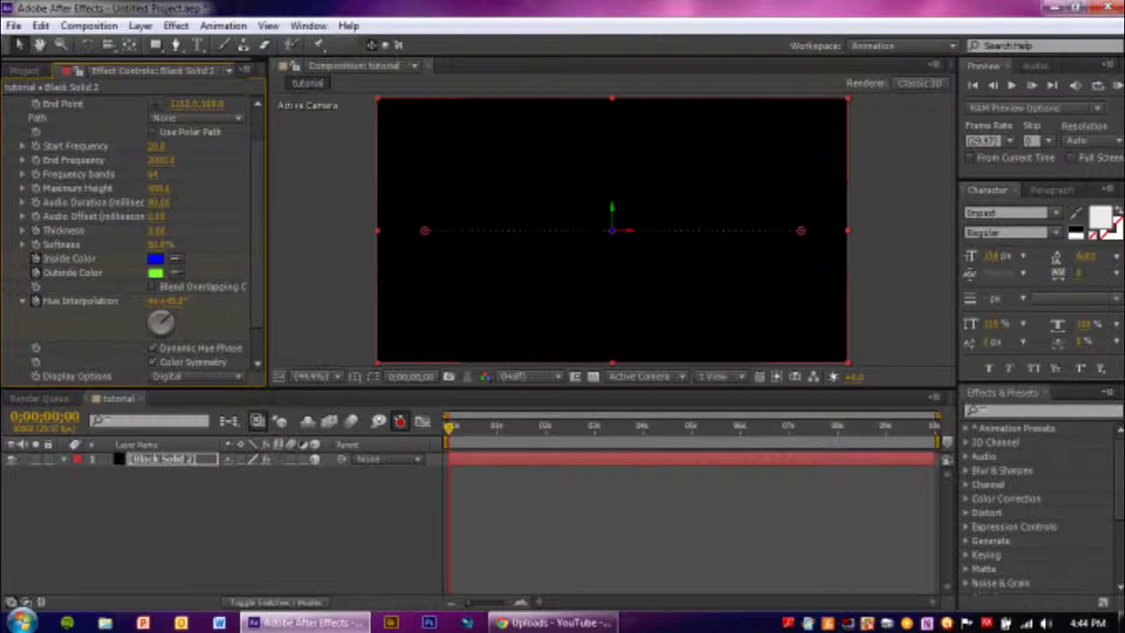
mouse_move(156, 230)
left_mouse_down()
mouse_move(228, 230)
mouse_move(176, 230)
left_mouse_up()
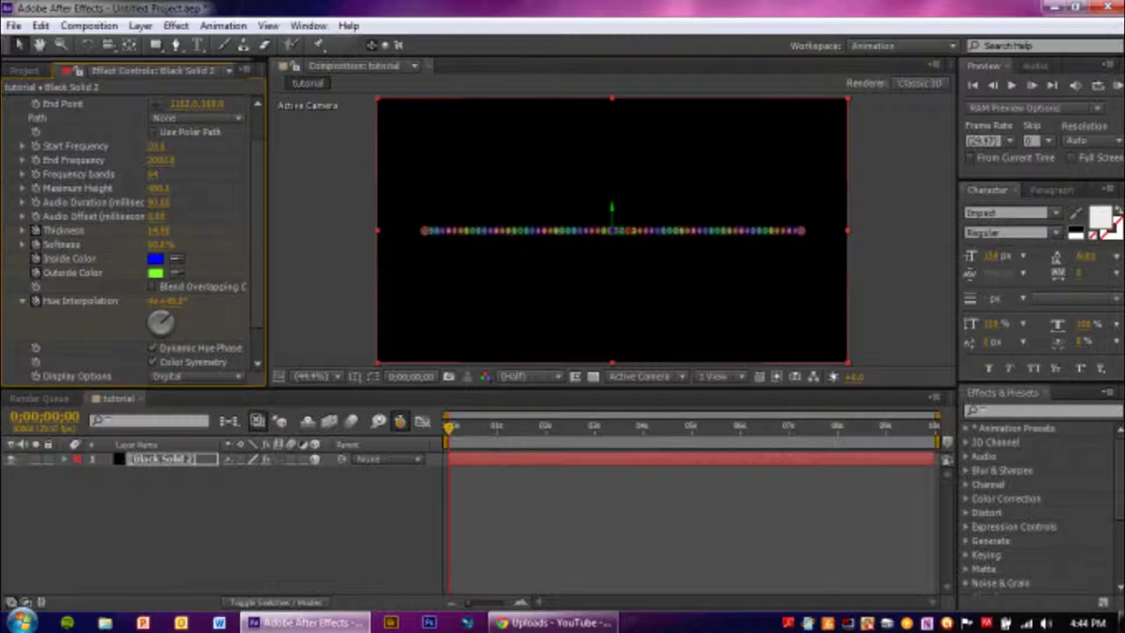
left_click(161, 244)
key("Return")
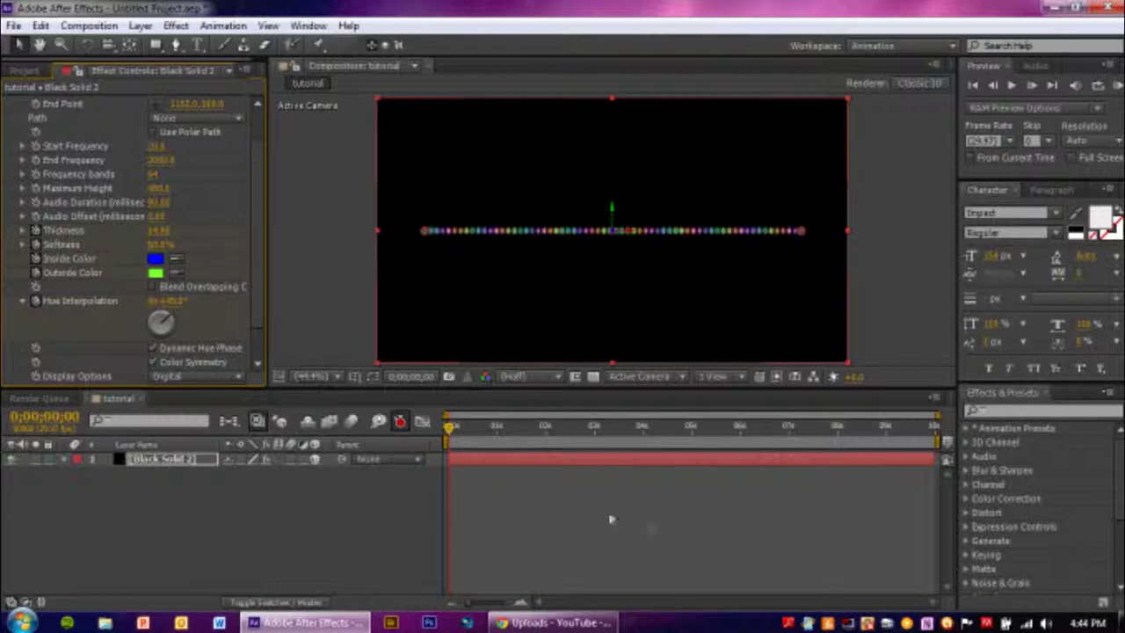
Step: Try smaller Thickness values and settle the spectrum Thickness at 5
left_click(161, 231)
key("Return")
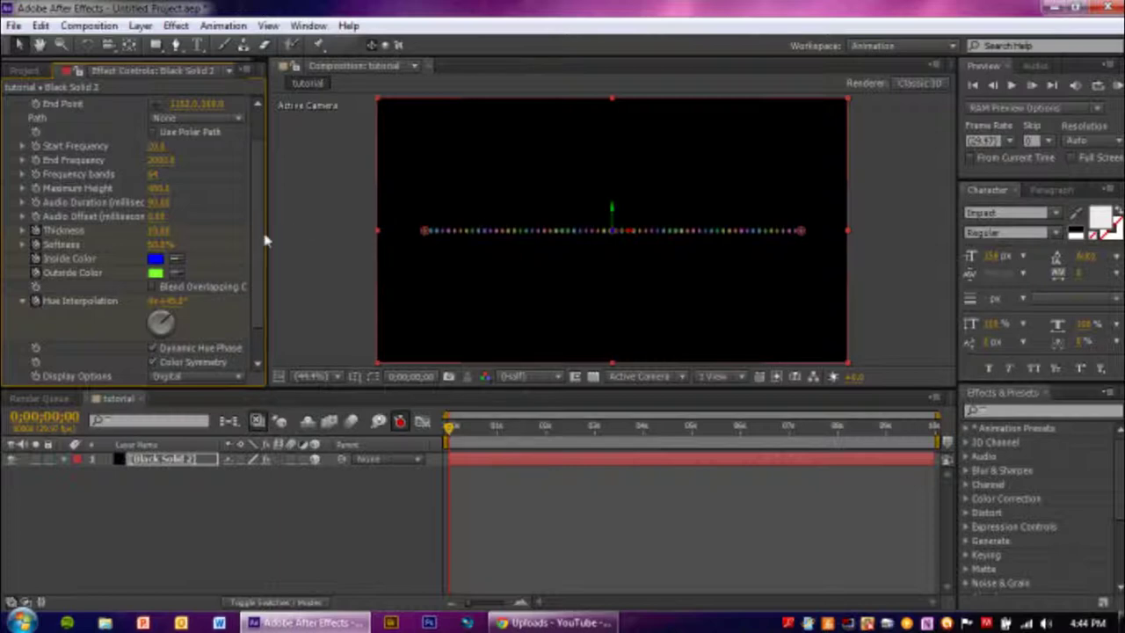
left_click(162, 230)
type("1")
key("Return")
left_click(162, 230)
key("Return")
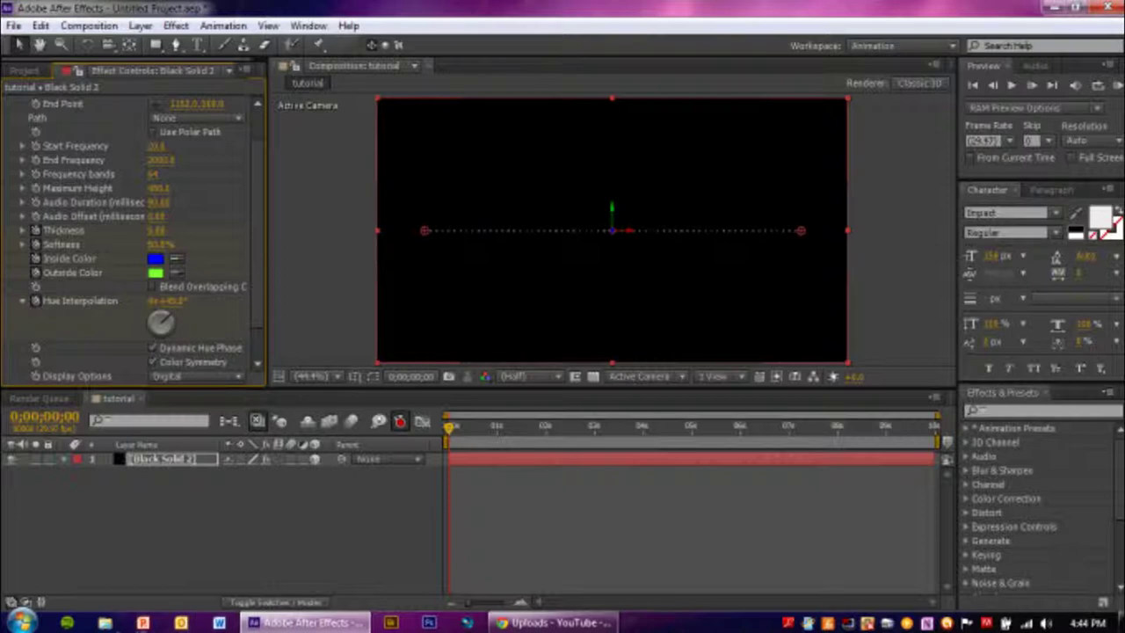
left_click(105, 623)
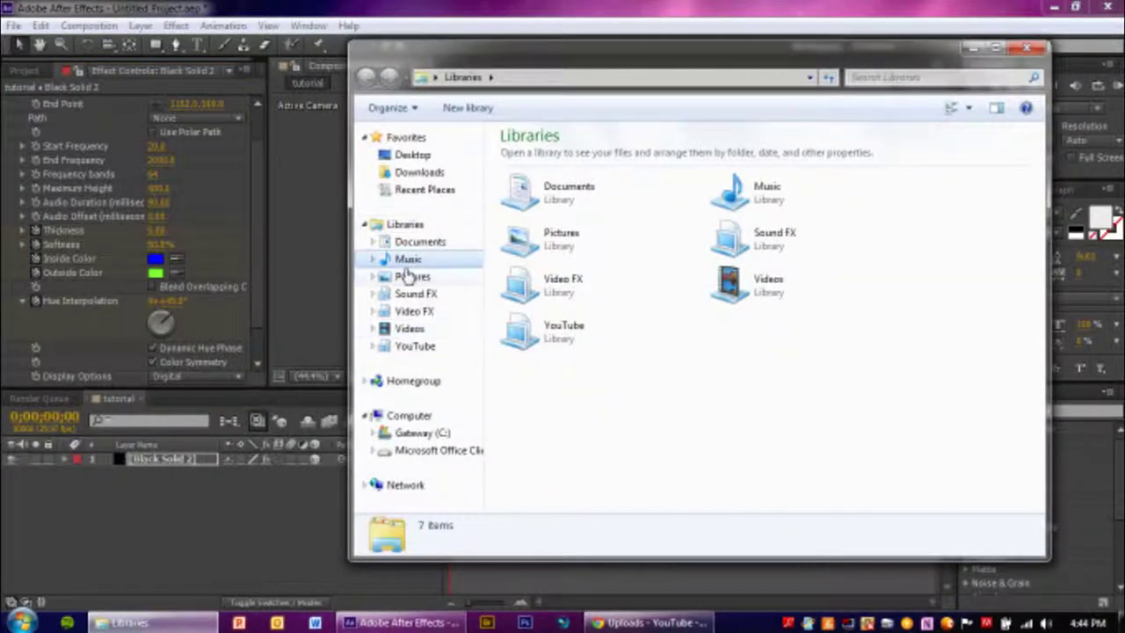
Step: Import Spetsnaz.mp3 by dragging it from the Music library into After Effects
left_click(408, 260)
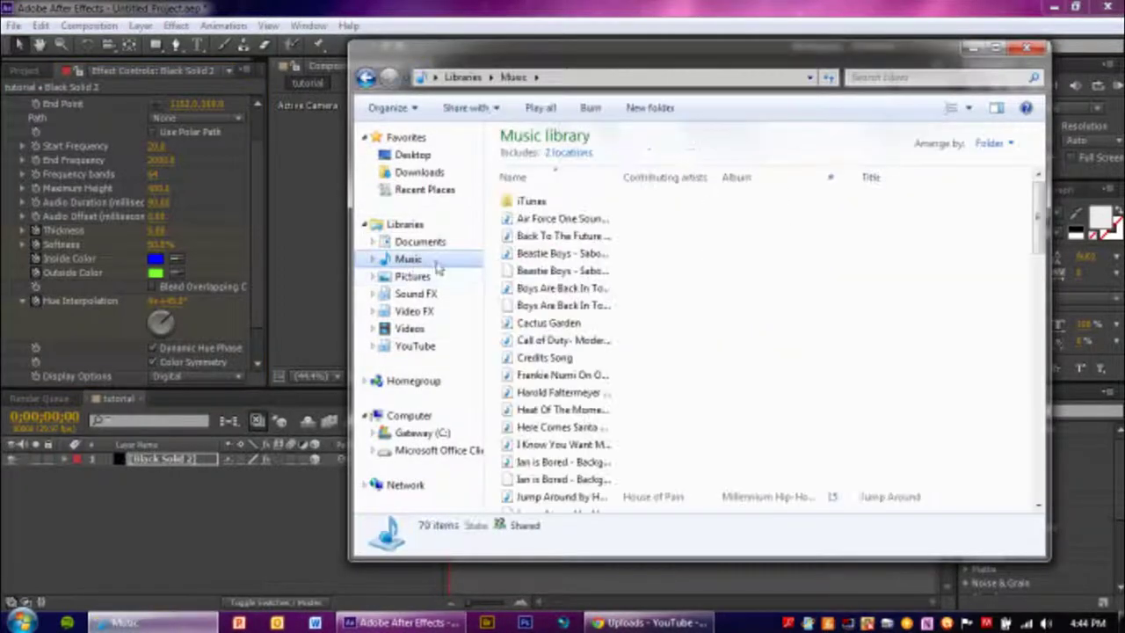
left_click_drag(1041, 232, 1042, 257)
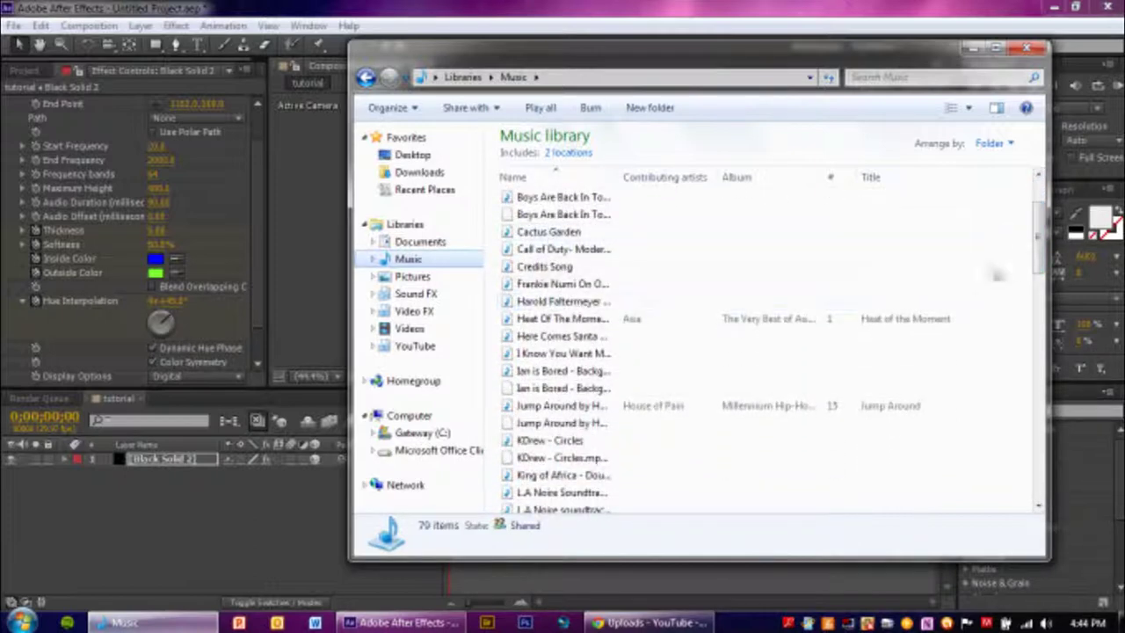
left_click_drag(1041, 253, 1044, 400)
left_click_drag(545, 311, 191, 486)
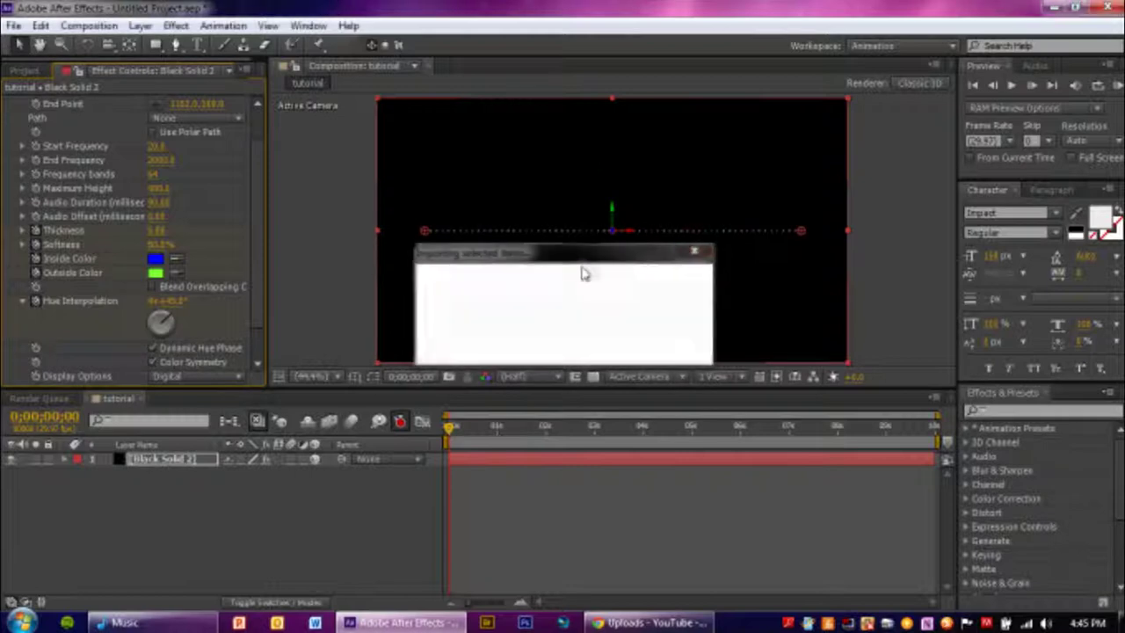
left_click(25, 70)
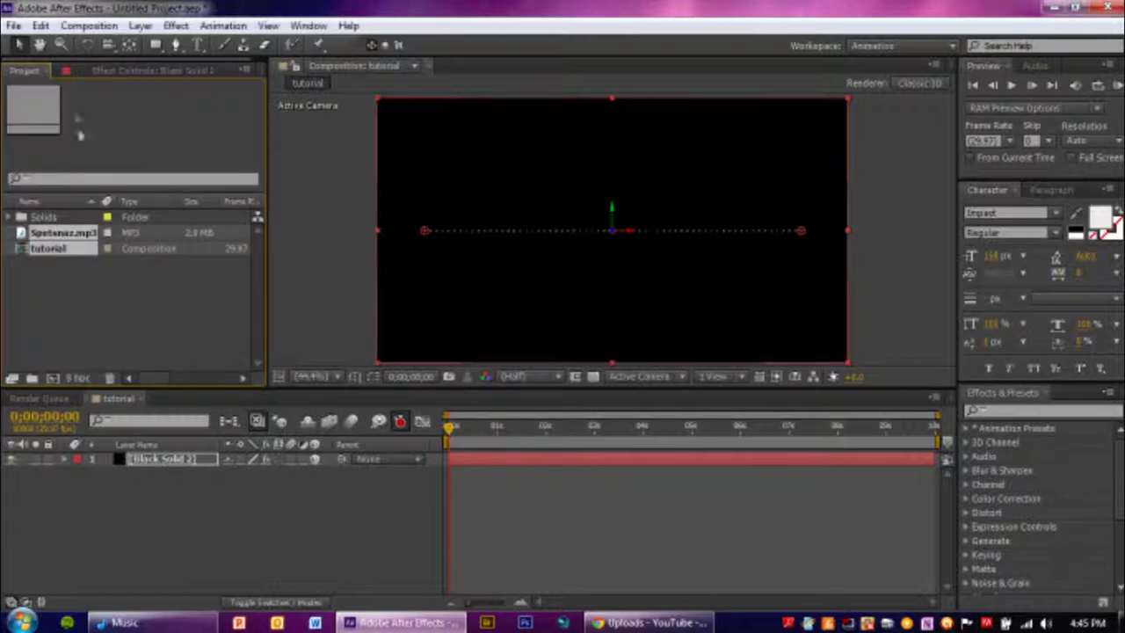
Step: Add Spetsnaz.mp3 to the tutorial timeline and select Black Solid 2
left_click(68, 233)
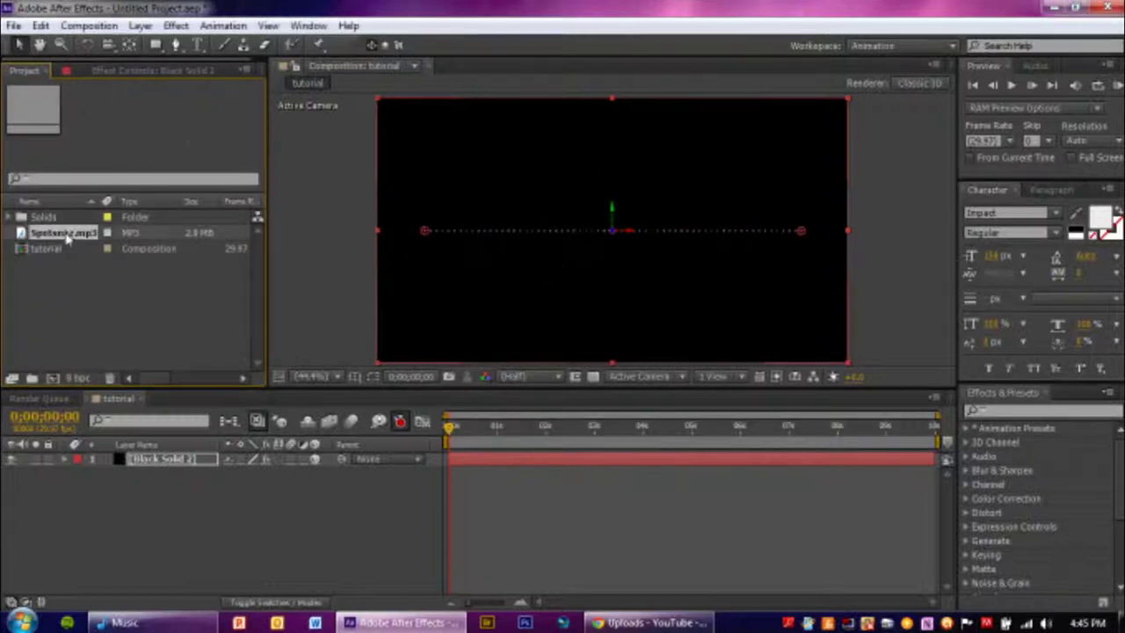
left_click_drag(165, 477, 170, 489)
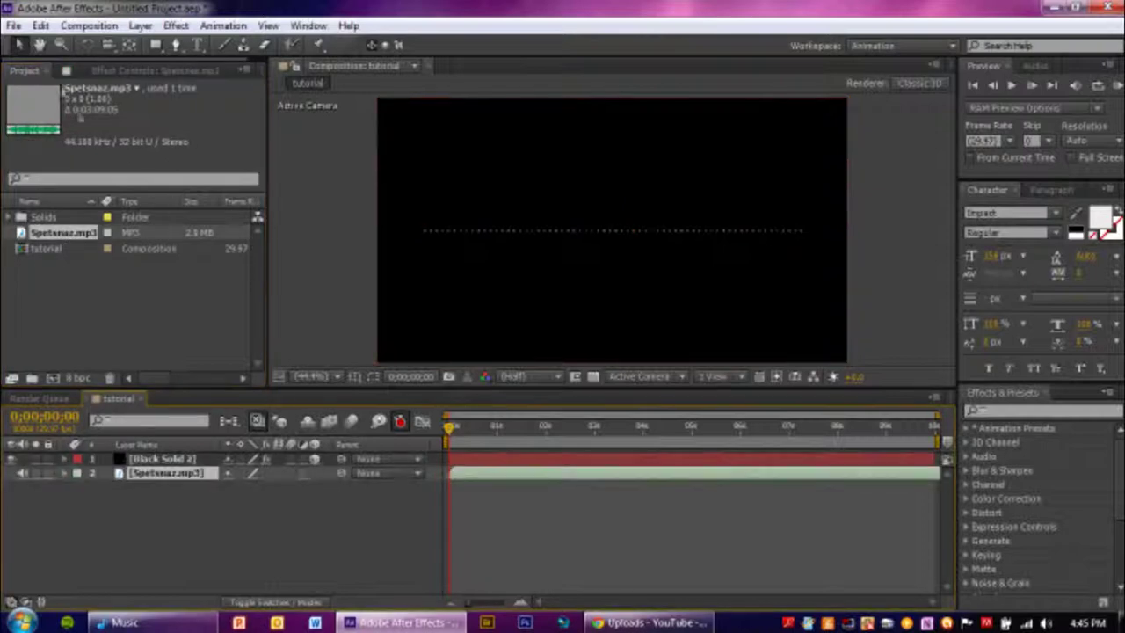
left_click(114, 76)
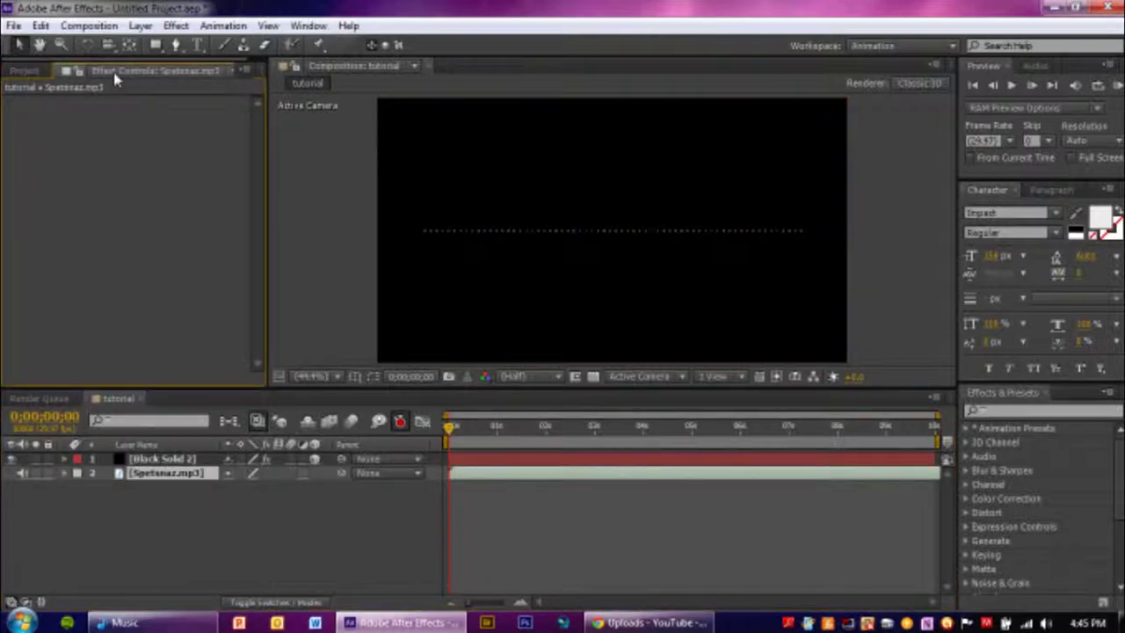
left_click(164, 459)
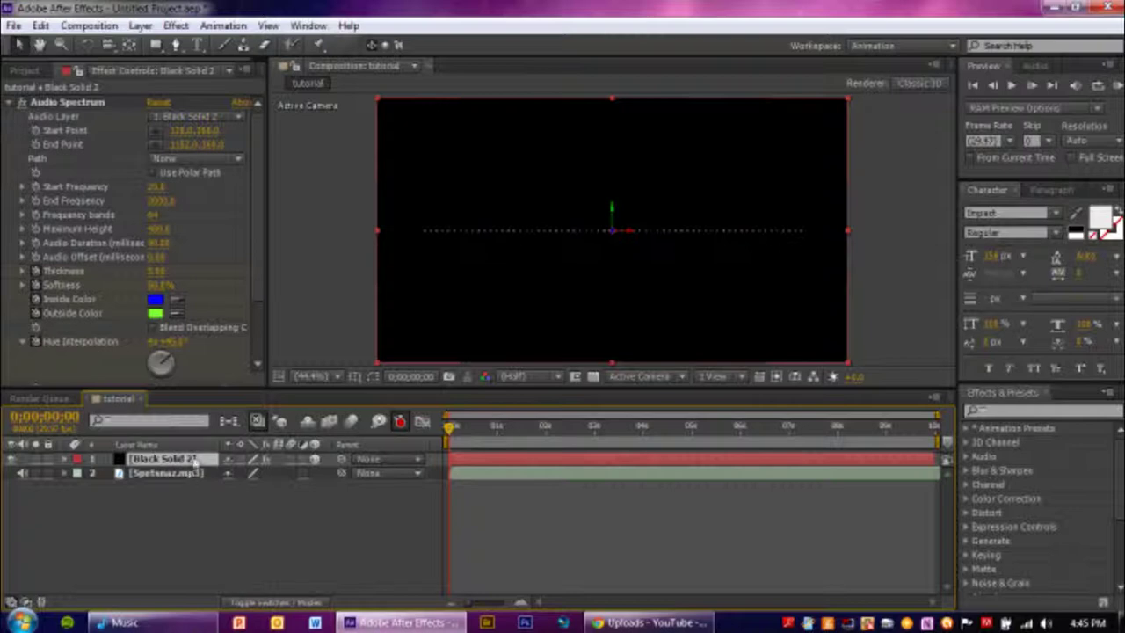
Step: Set Audio Spectrum's Audio Layer to 2. Spetsnaz.mp3
left_click(201, 119)
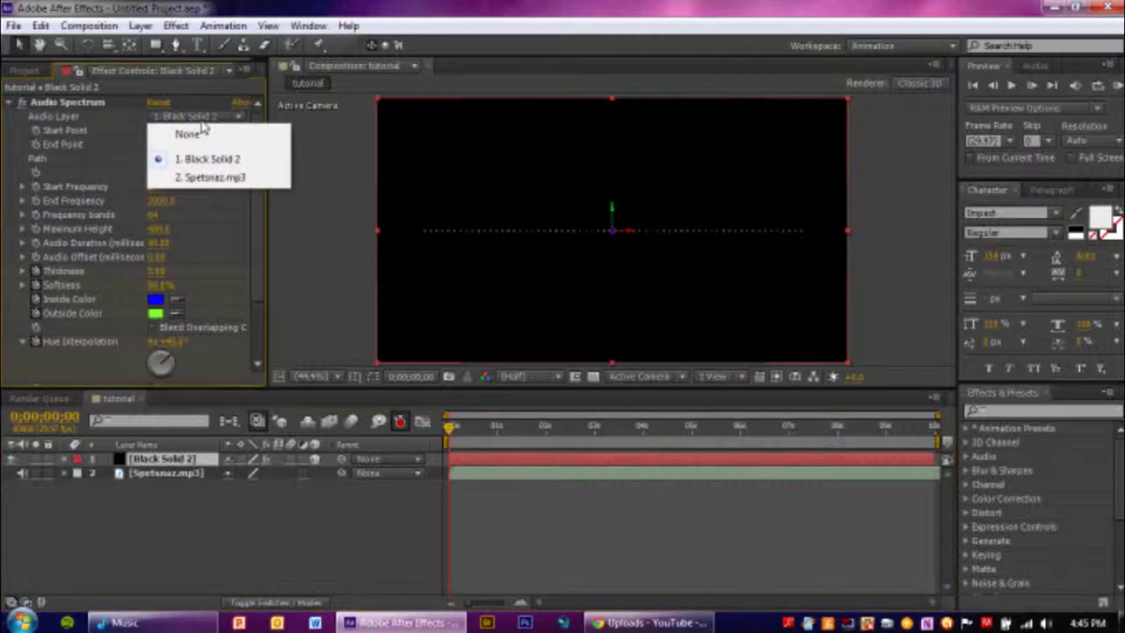
left_click(274, 130)
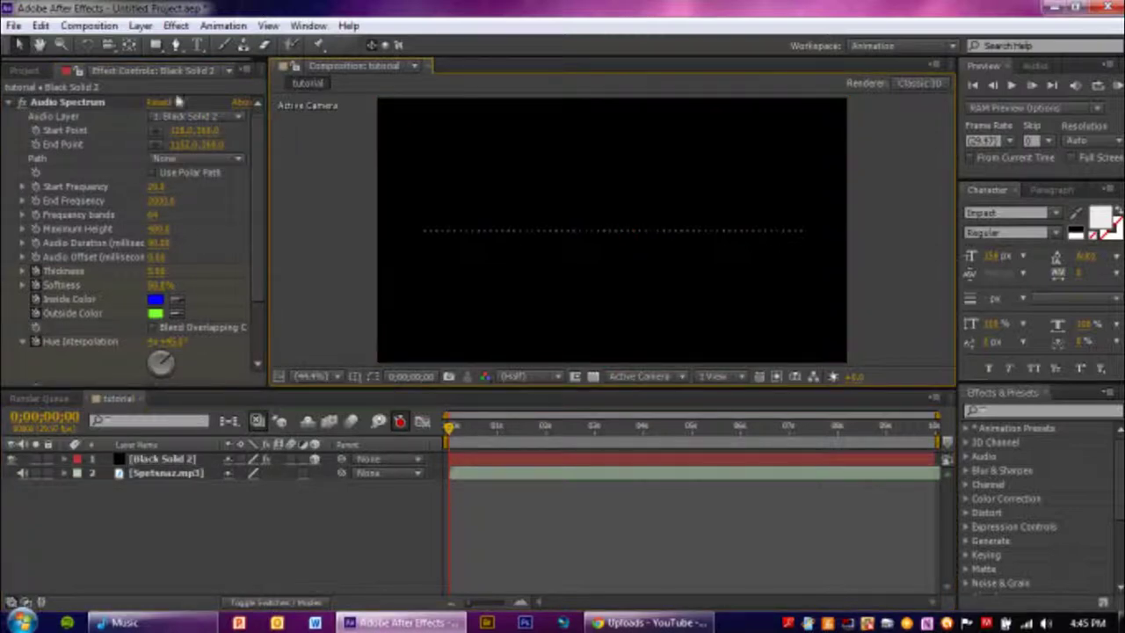
left_click(119, 88)
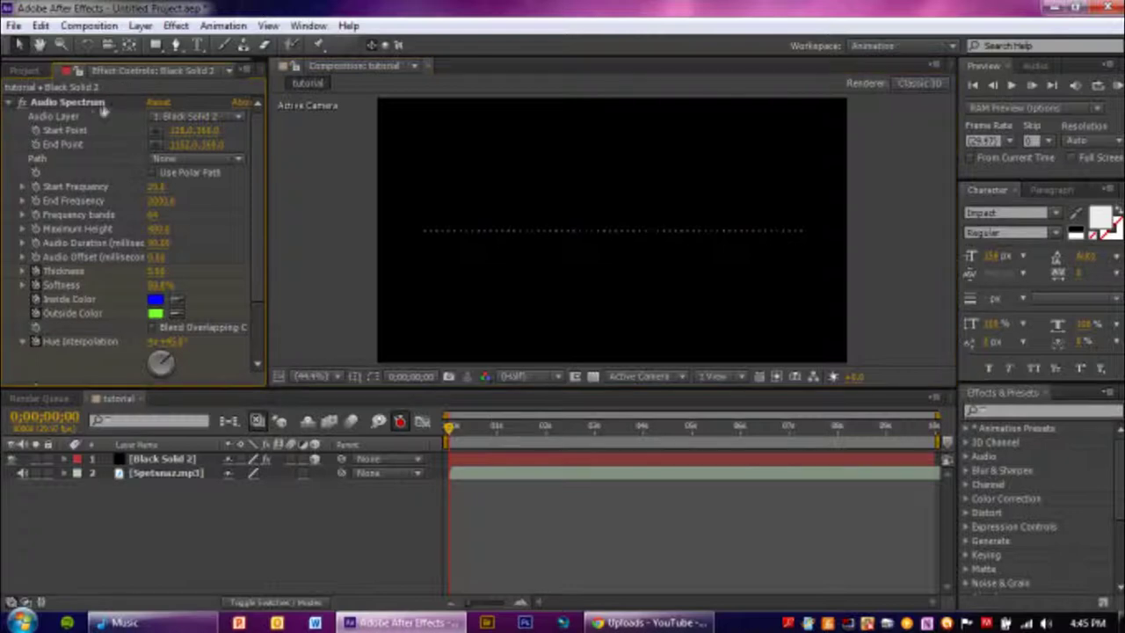
left_click(168, 121)
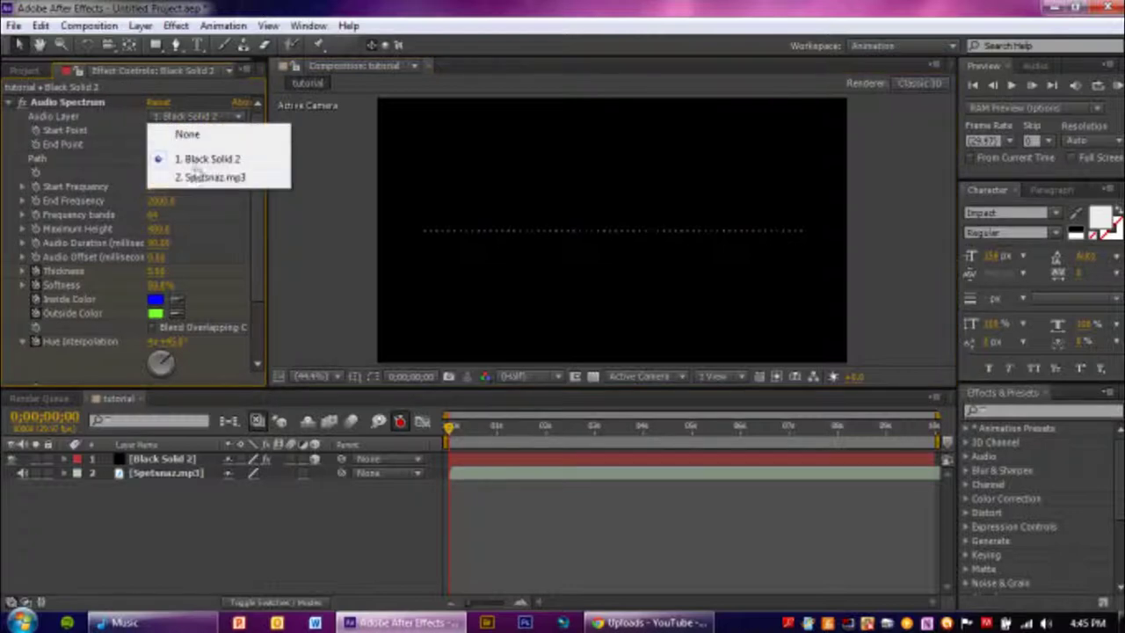
left_click(198, 178)
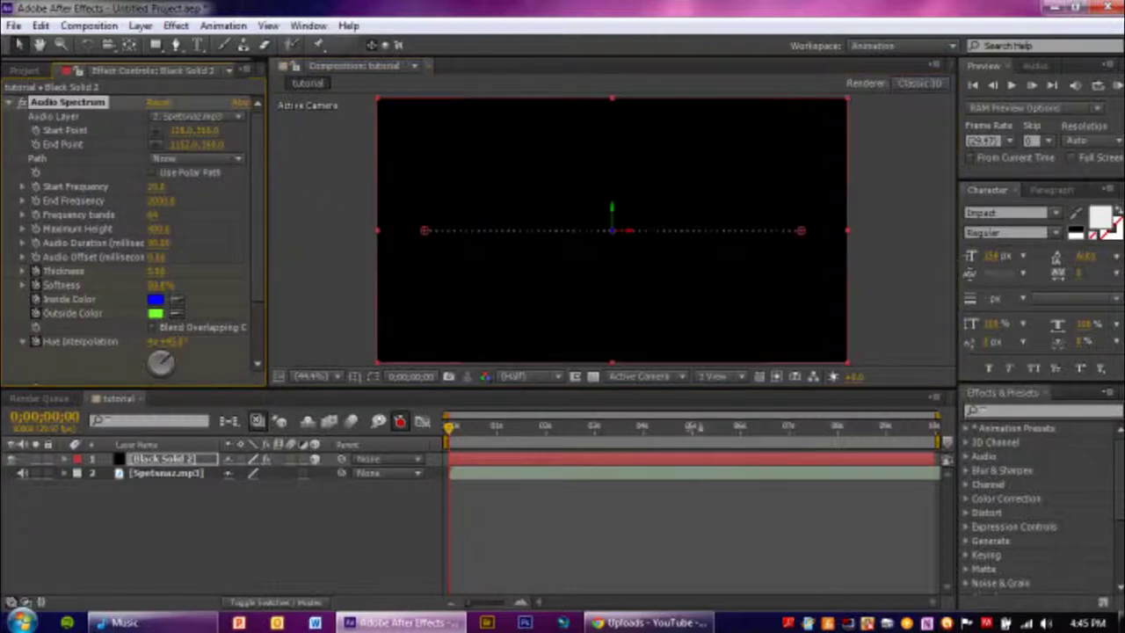
left_click(1118, 86)
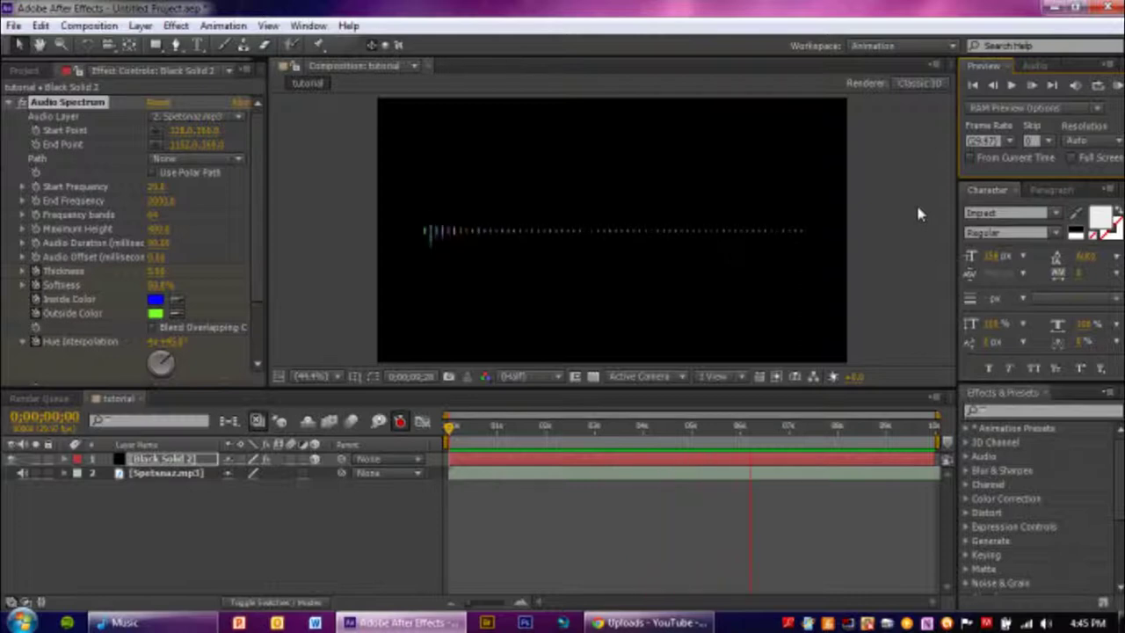
Step: Set the Audio Spectrum Maximum Height to 2110 and play the preview to check
left_click(1012, 86)
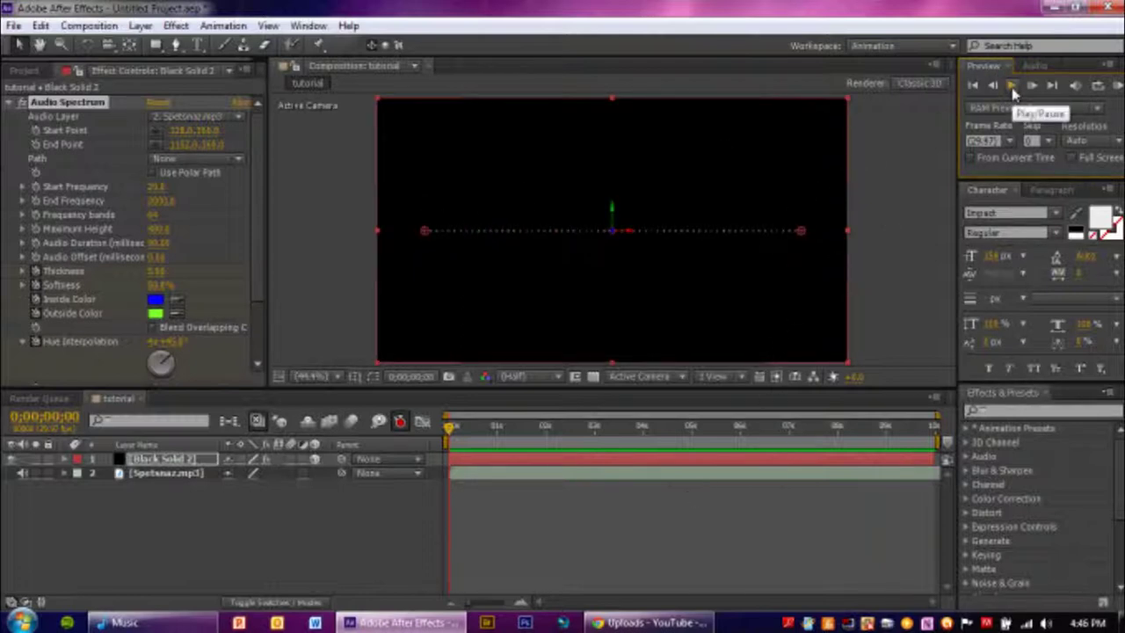
left_click_drag(449, 428, 540, 428)
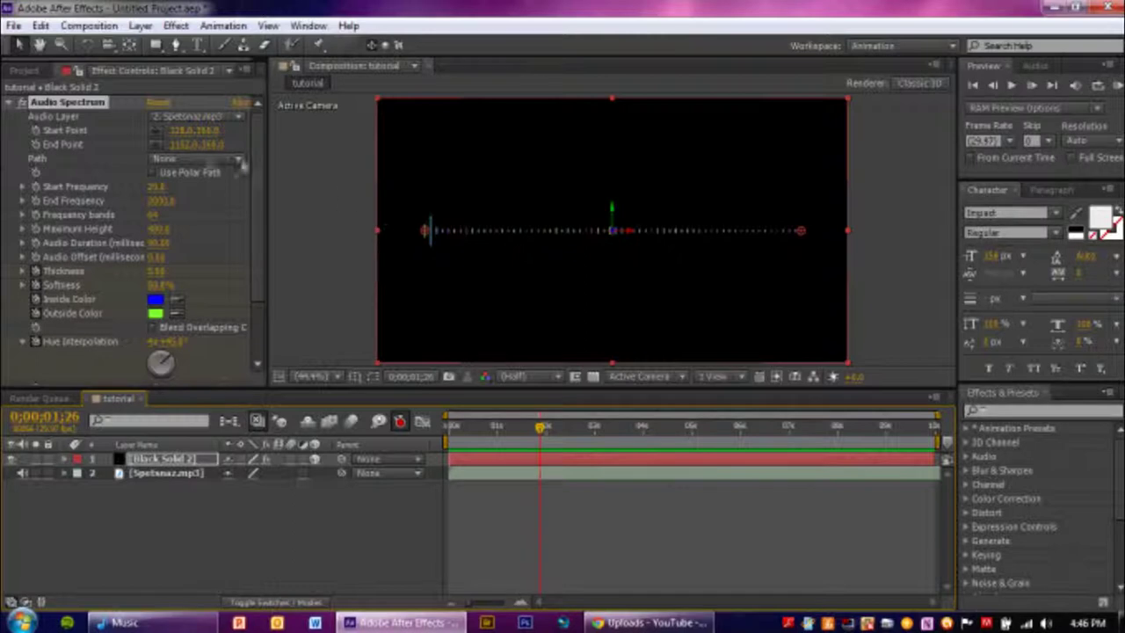
left_click(69, 233)
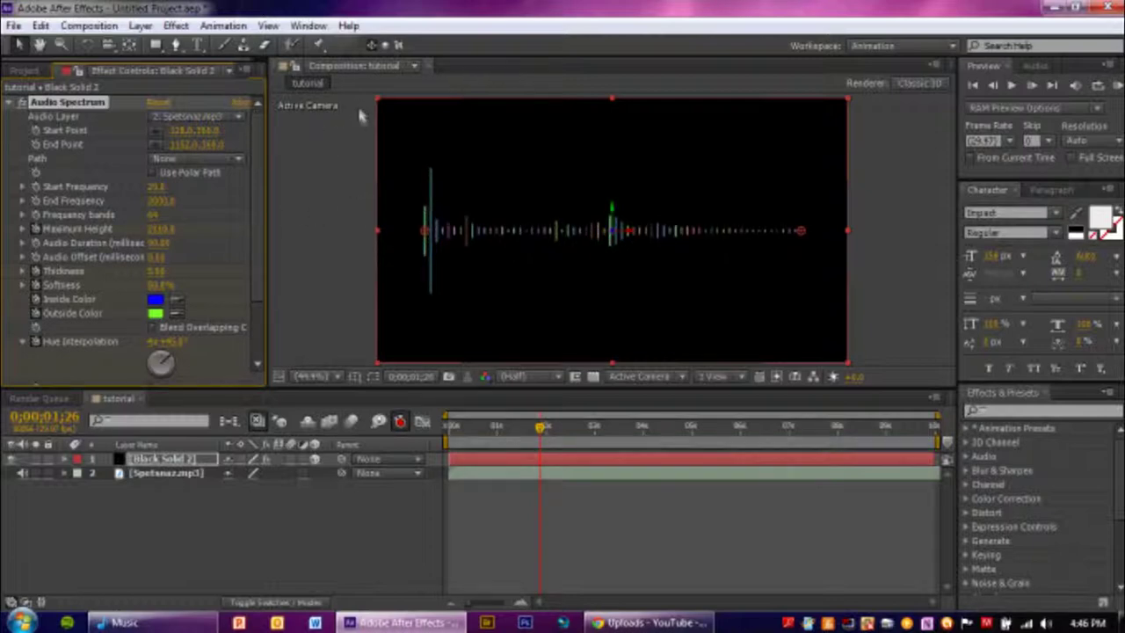
left_click(1011, 85)
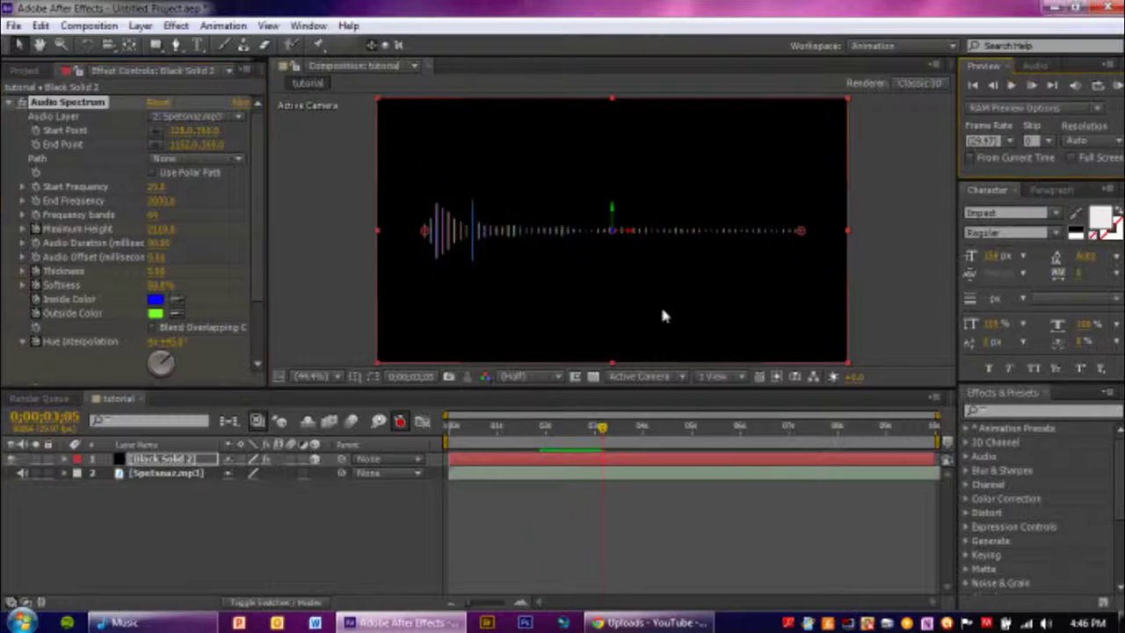
left_click(309, 304)
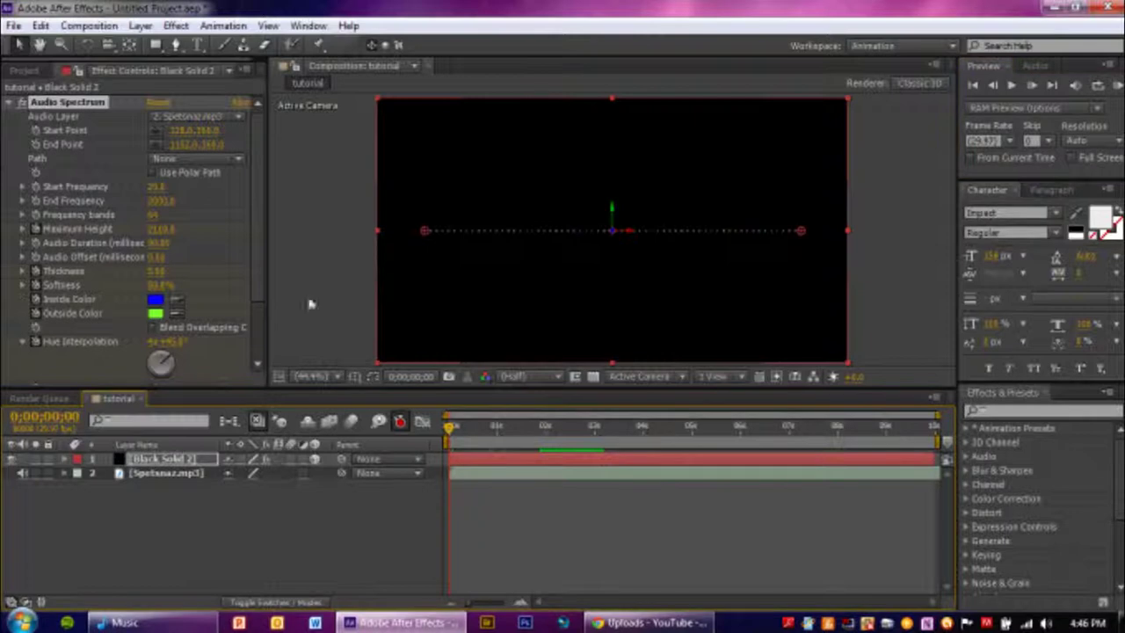
left_click(23, 70)
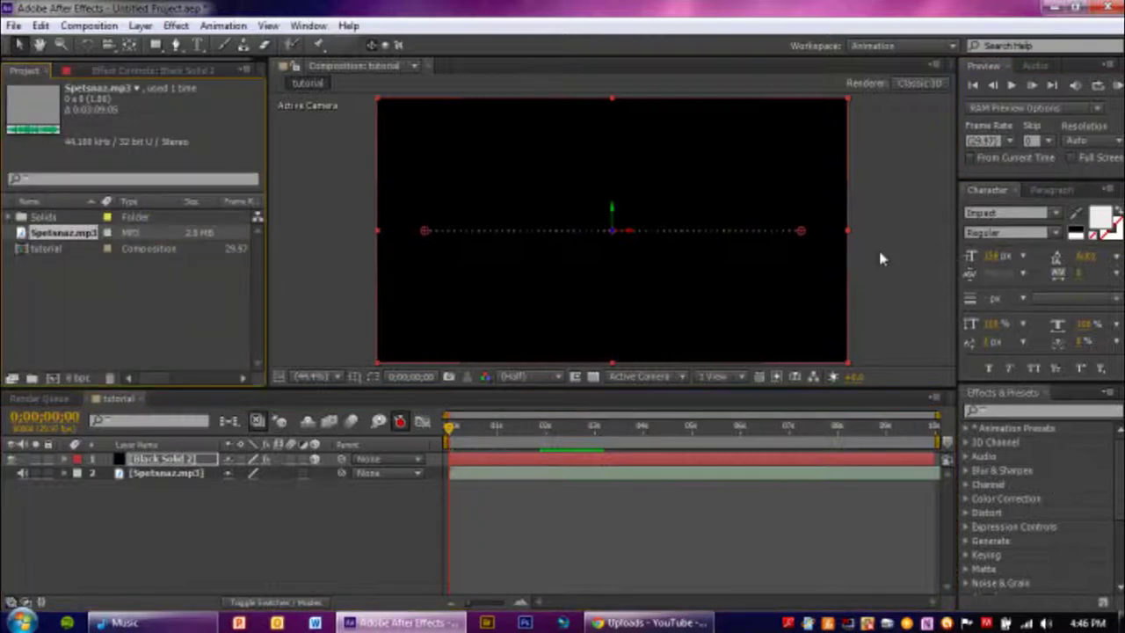
left_click(197, 45)
Step: Draw a text box across the composition centre and enter the title 'FilmProz'
left_click_drag(429, 176, 807, 273)
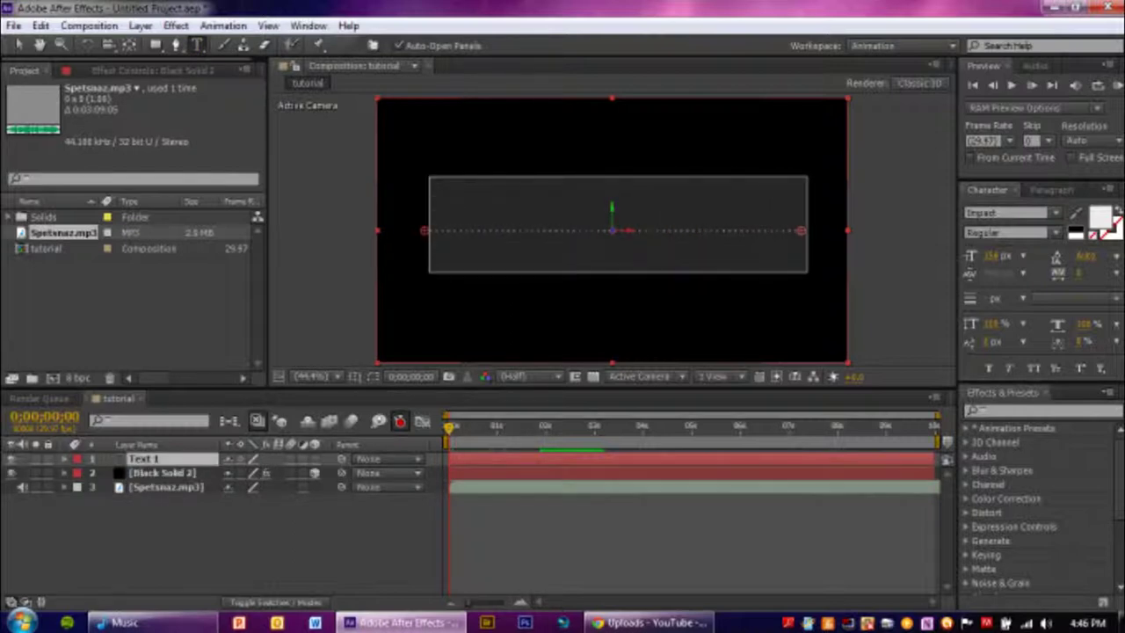
key("Escape")
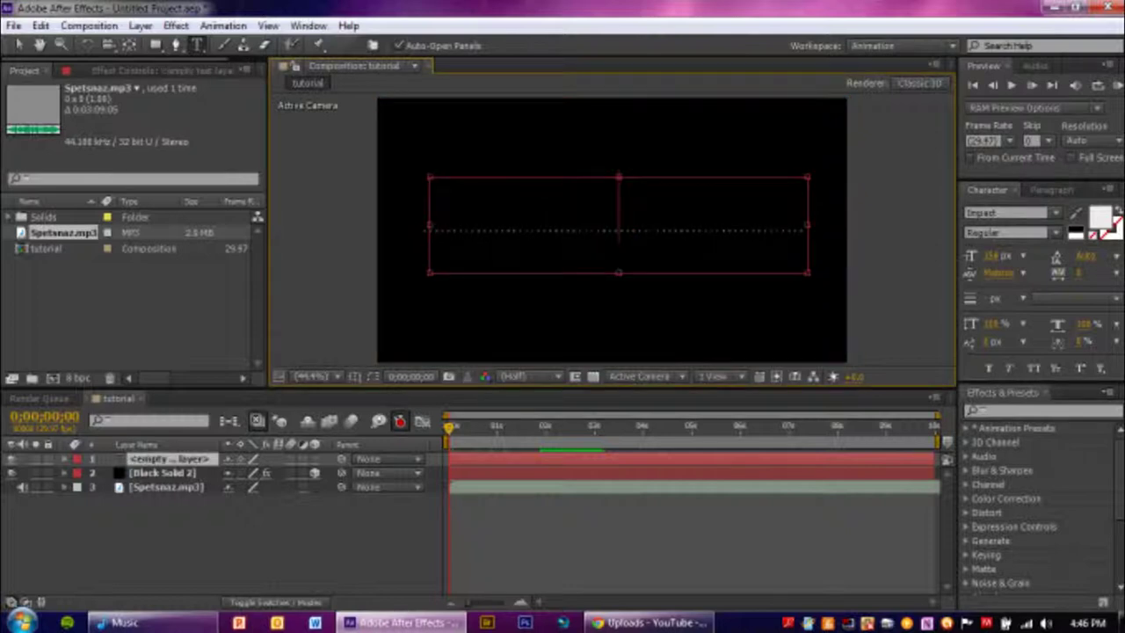
type("FilmProz")
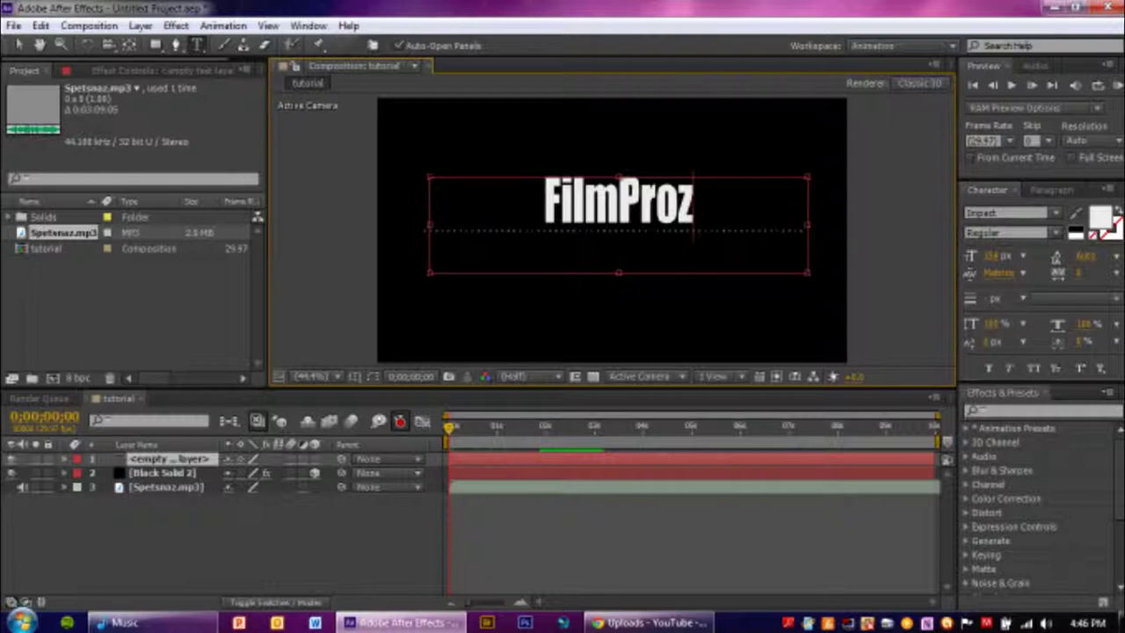
key("Escape")
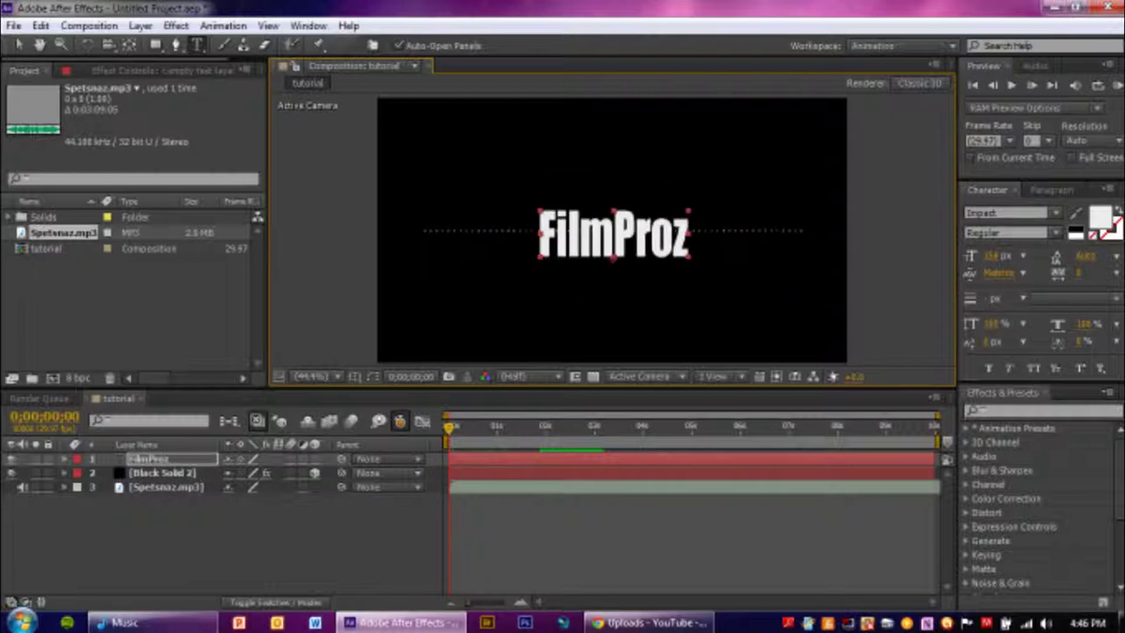
left_click(355, 376)
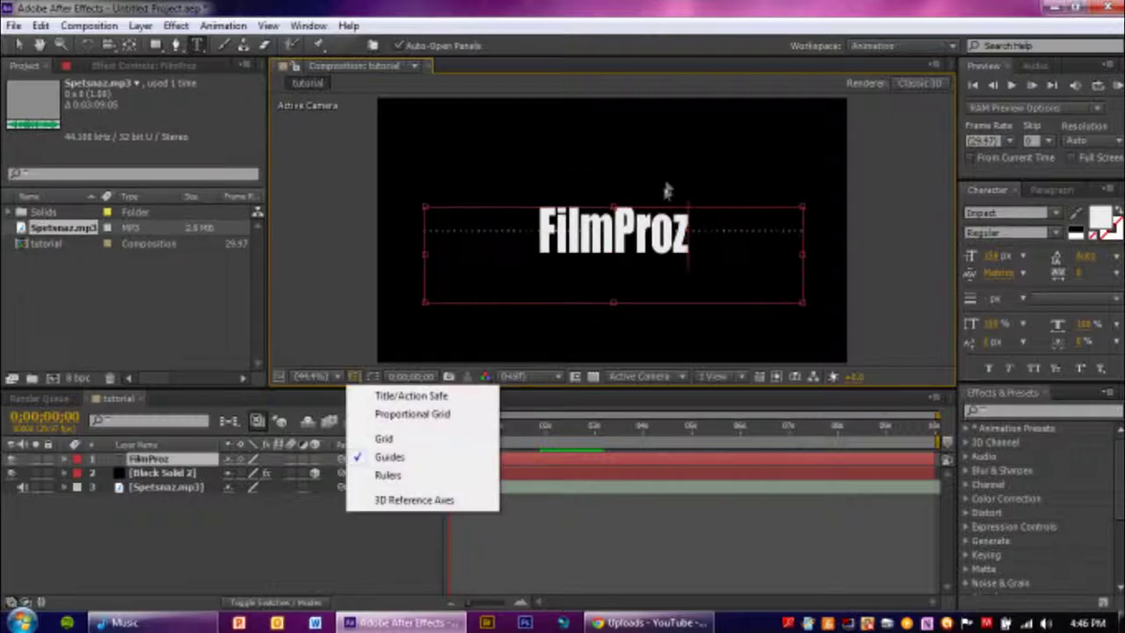
left_click(385, 398)
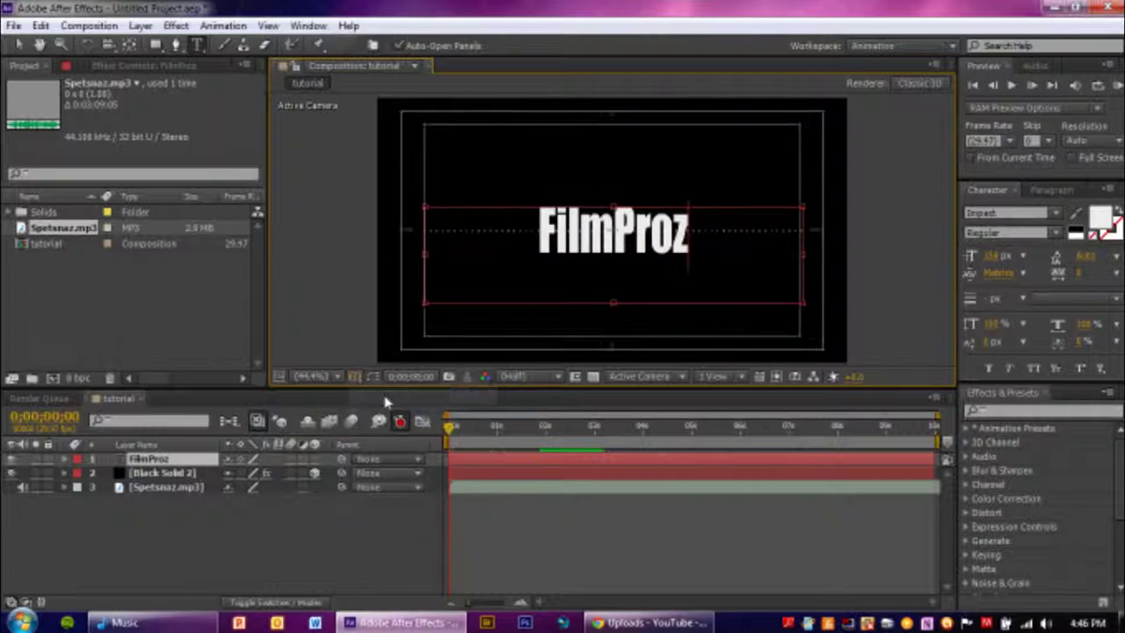
key("v")
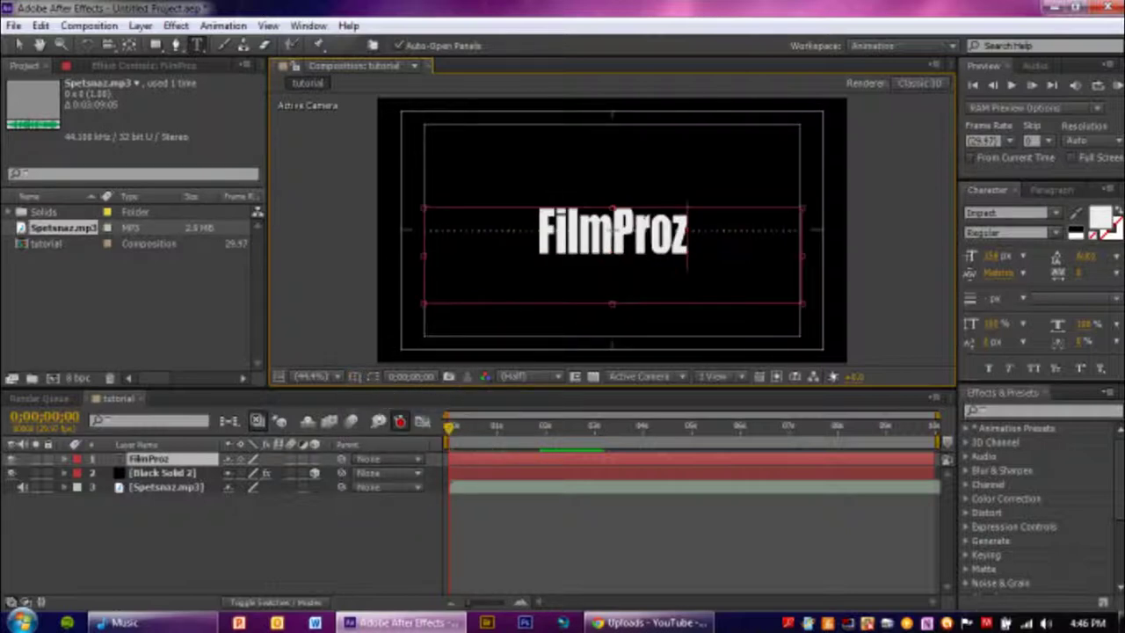
left_click(356, 376)
left_click(376, 396)
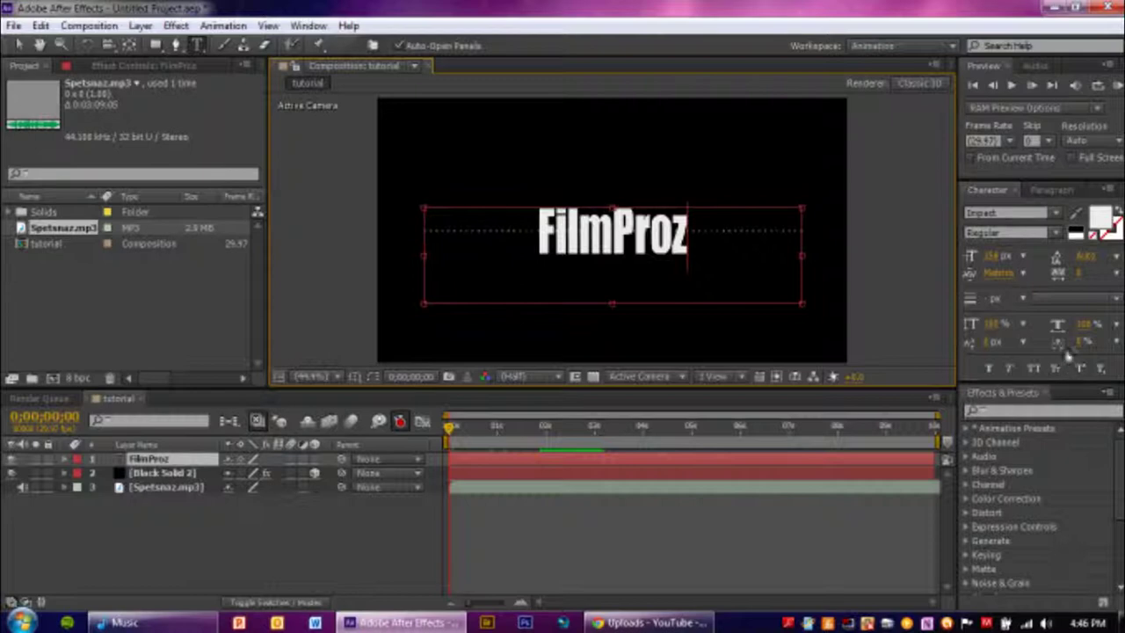
left_click(989, 189)
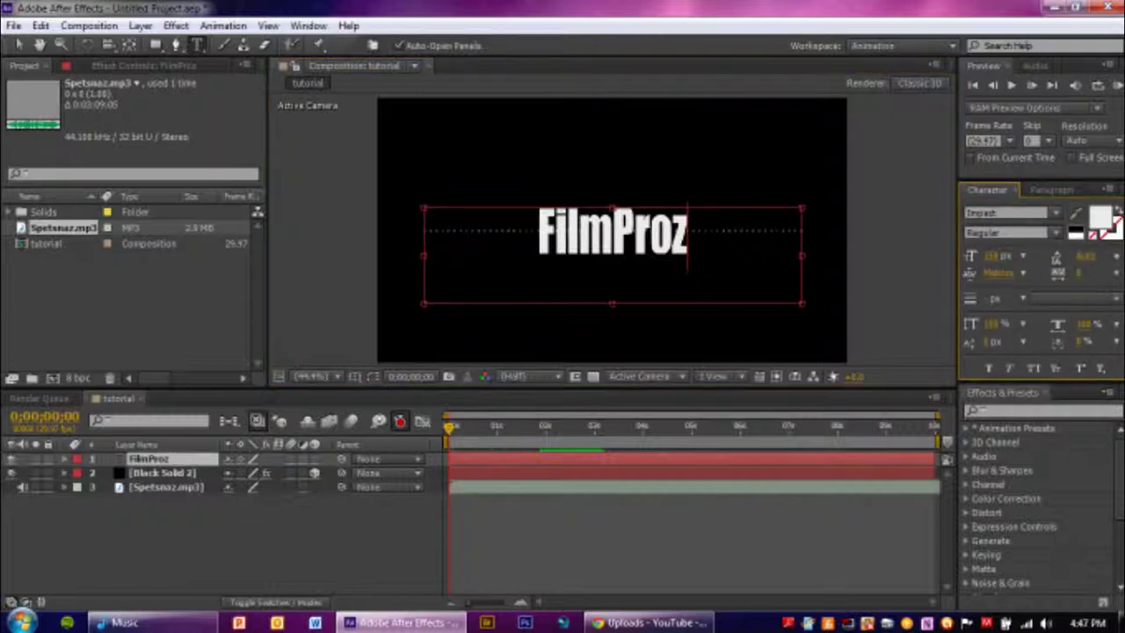
left_click_drag(688, 233, 536, 233)
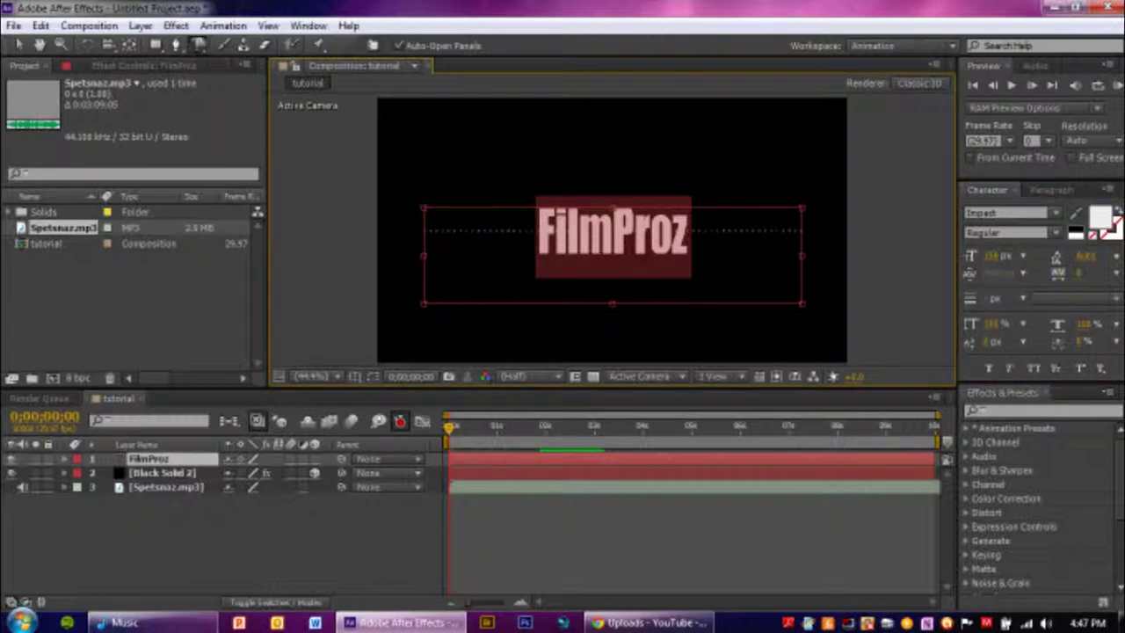
left_click(176, 27)
mouse_move(132, 25)
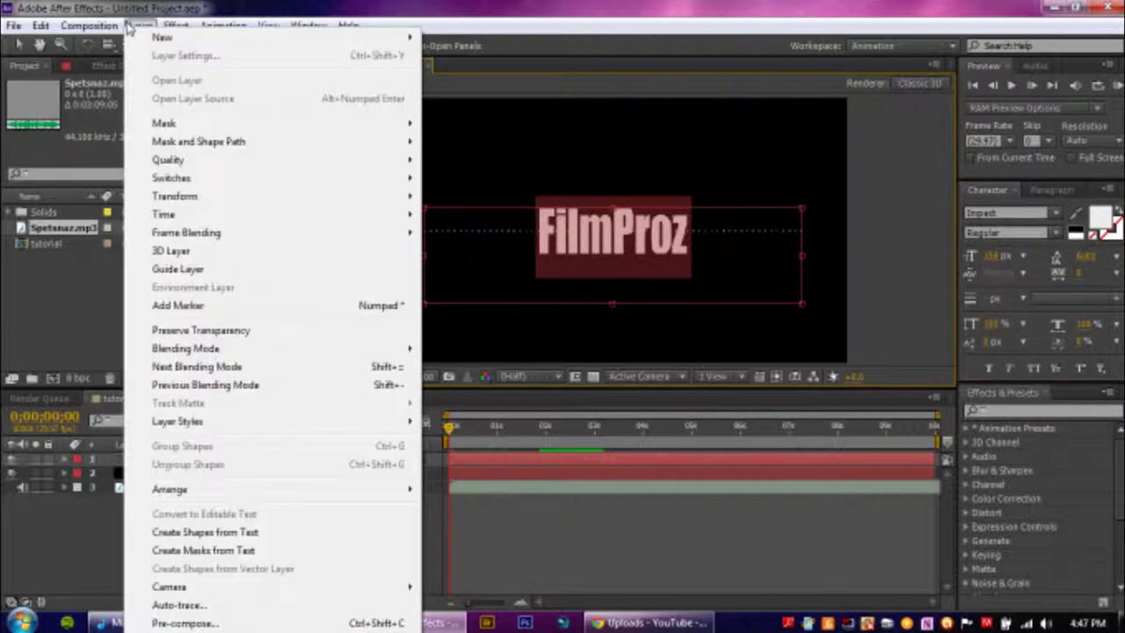
Step: Look over the menus, text layer options and font list without changing the title
mouse_move(176, 27)
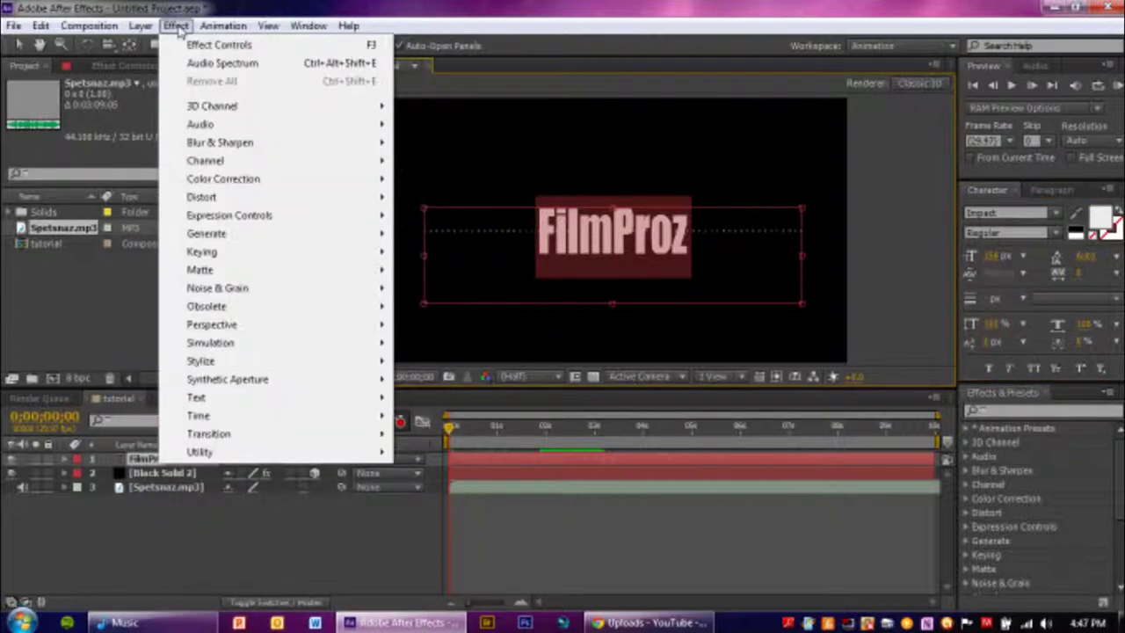
left_click(223, 26)
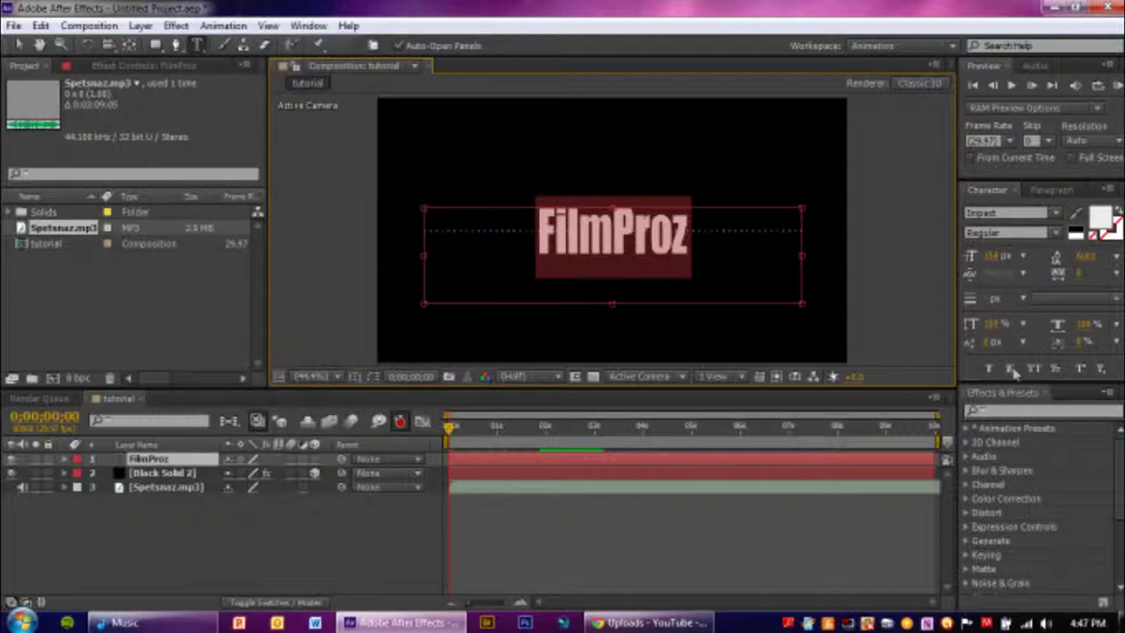
right_click(624, 250)
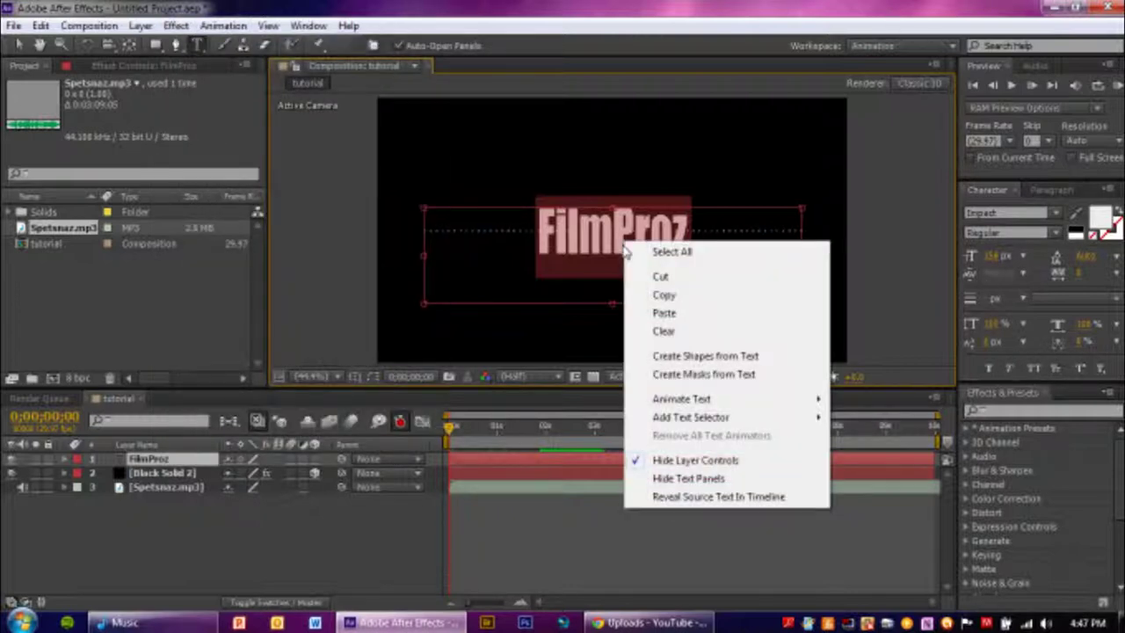
left_click(877, 253)
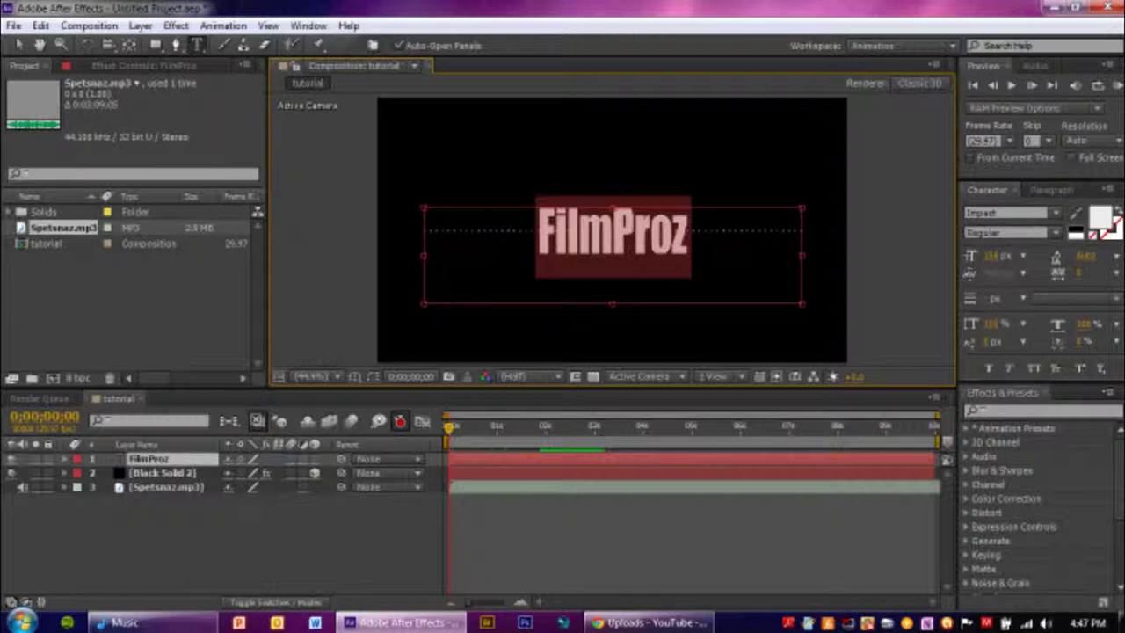
left_click(1009, 213)
left_click(1054, 215)
left_click(1053, 215)
left_click(1054, 215)
Step: Give the FilmProz title a teal fill and a red stroke colour
left_click(1099, 218)
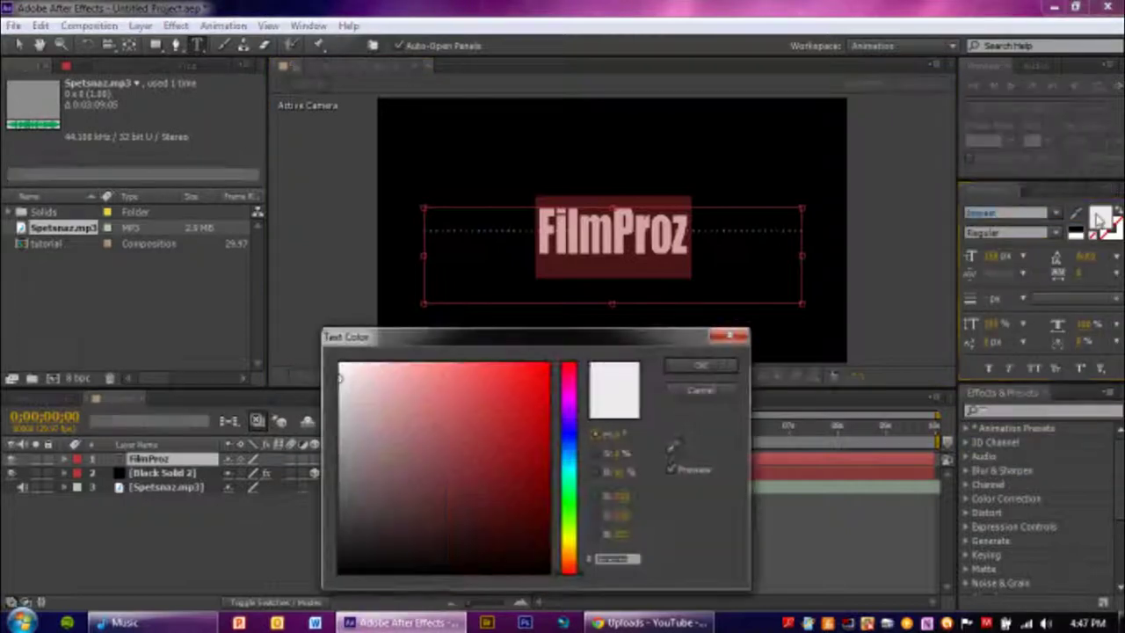
left_click(572, 473)
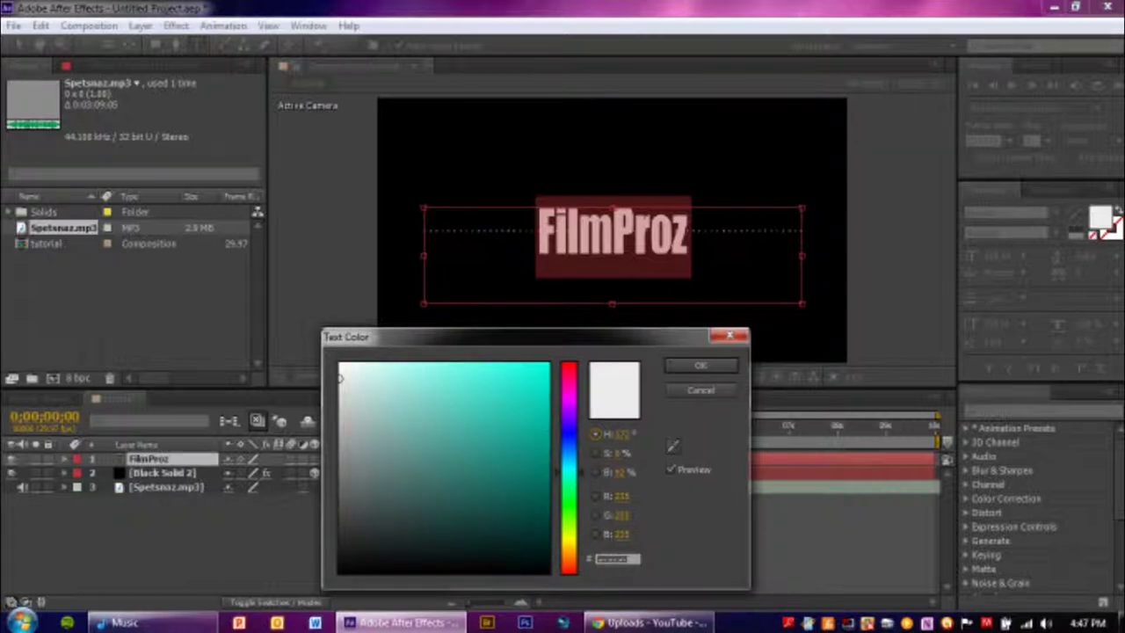
left_click(540, 369)
left_click(701, 366)
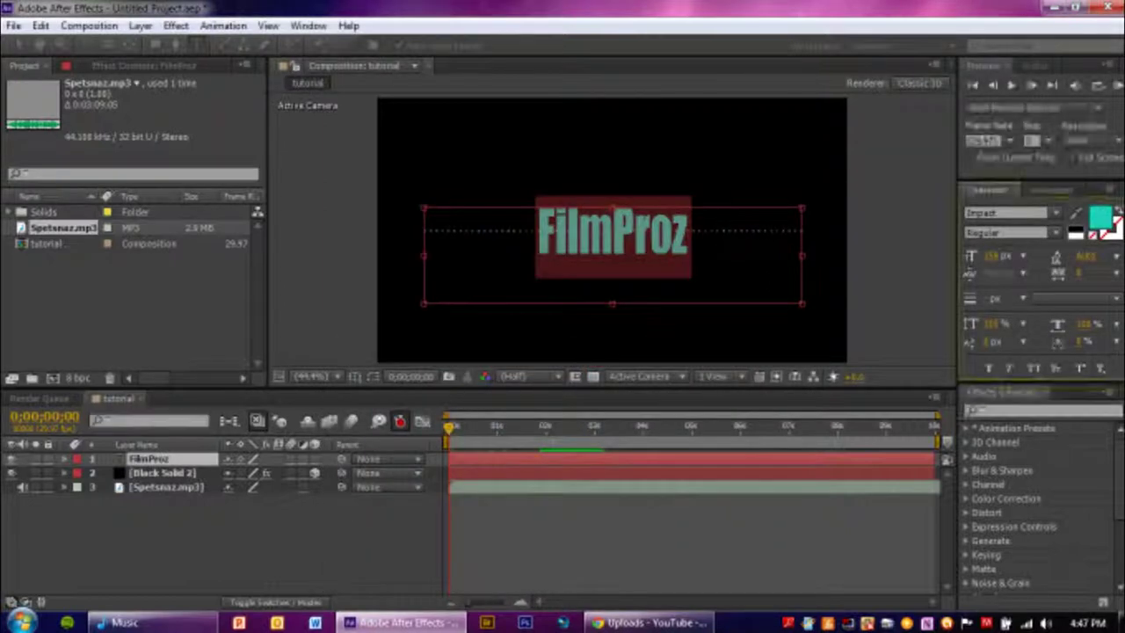
left_click(1113, 232)
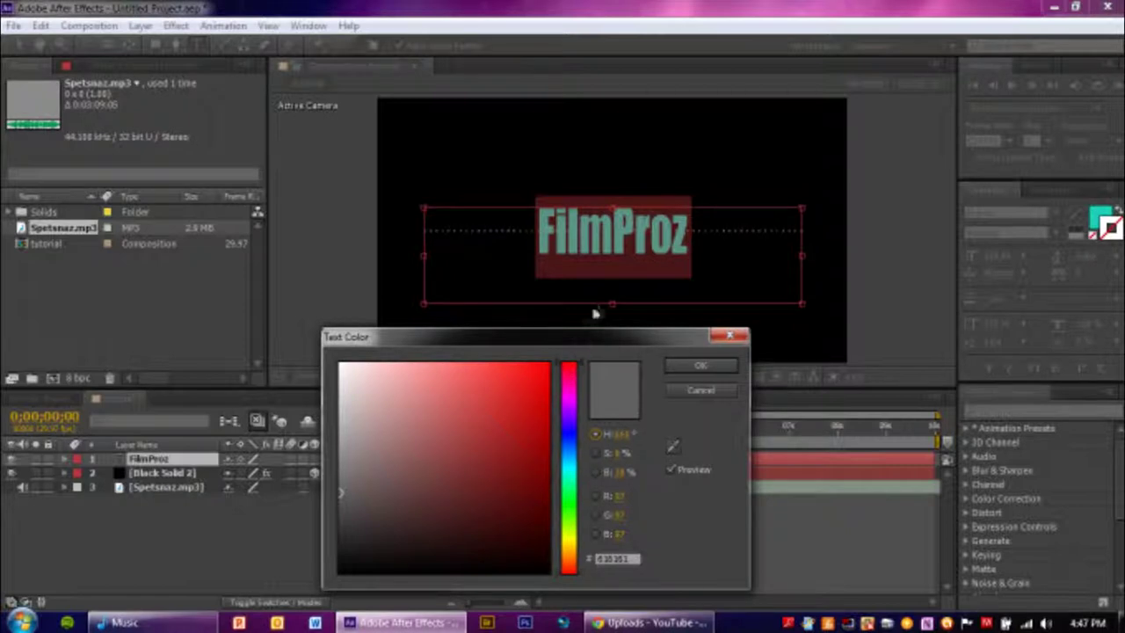
left_click(480, 434)
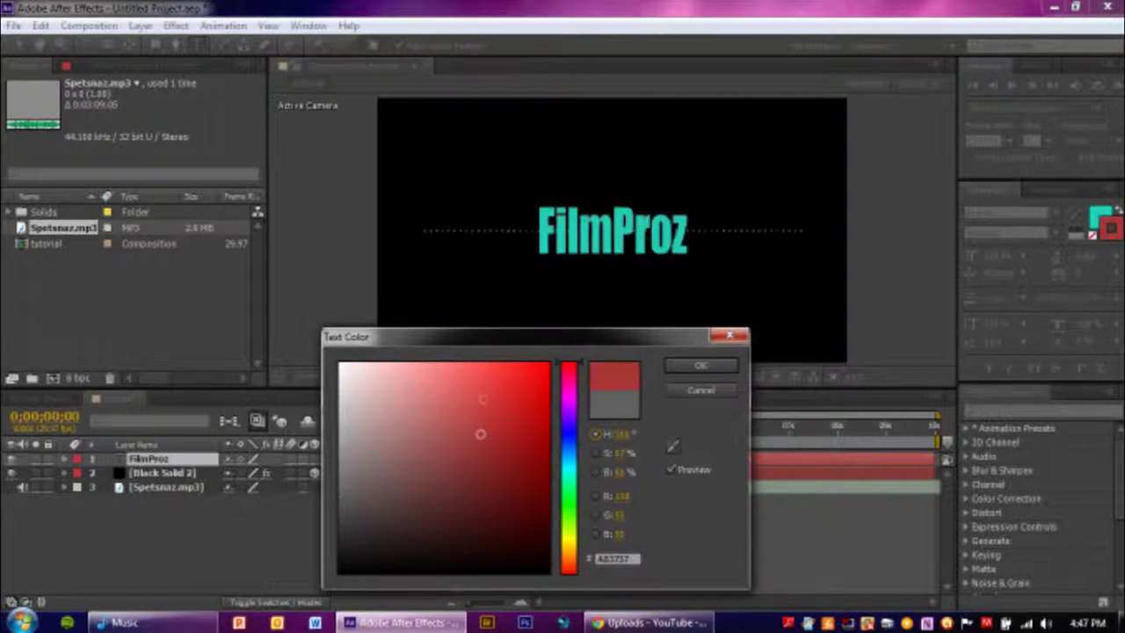
left_click(495, 382)
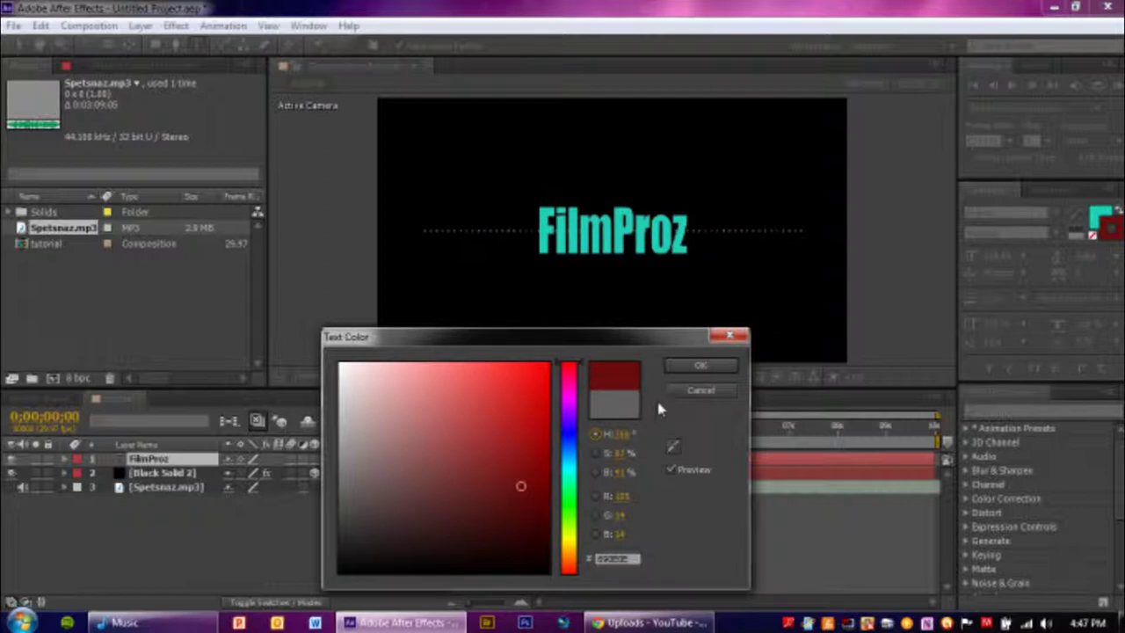
left_click(700, 365)
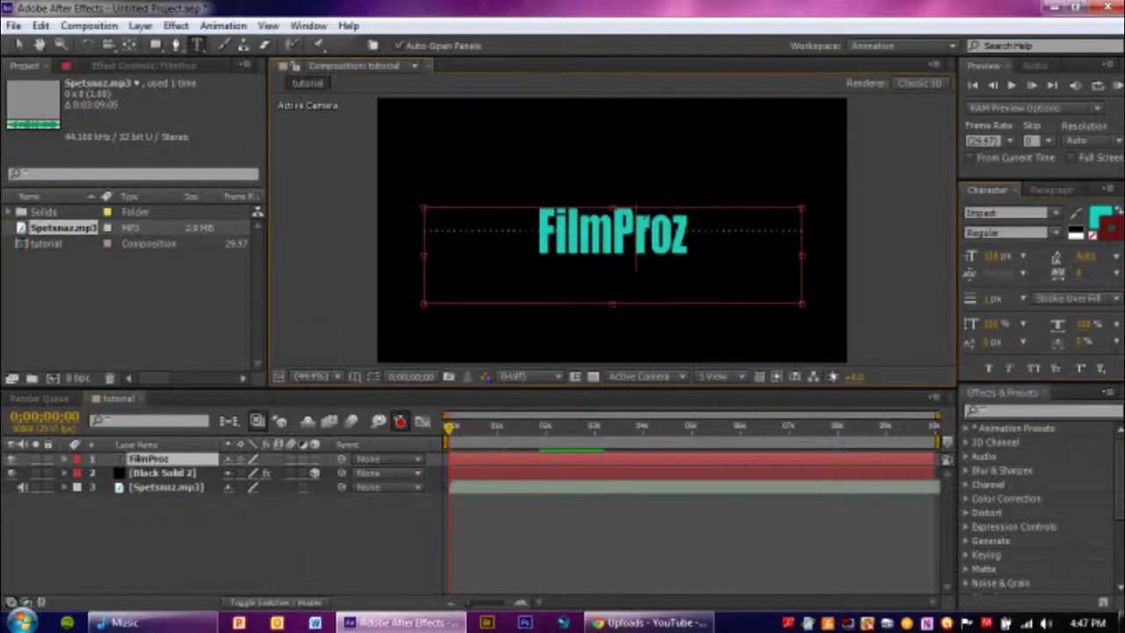
left_click(687, 236)
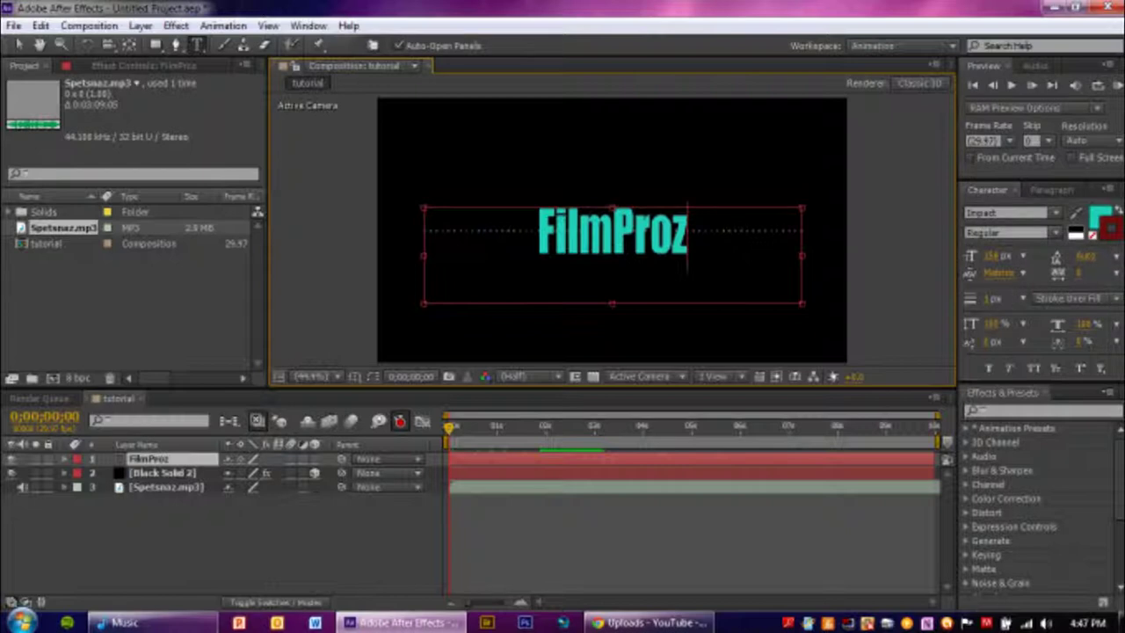
Step: Leave Stroke Over Fill unchanged and exit editing the FilmProz text
left_click(1074, 300)
left_click(1055, 306)
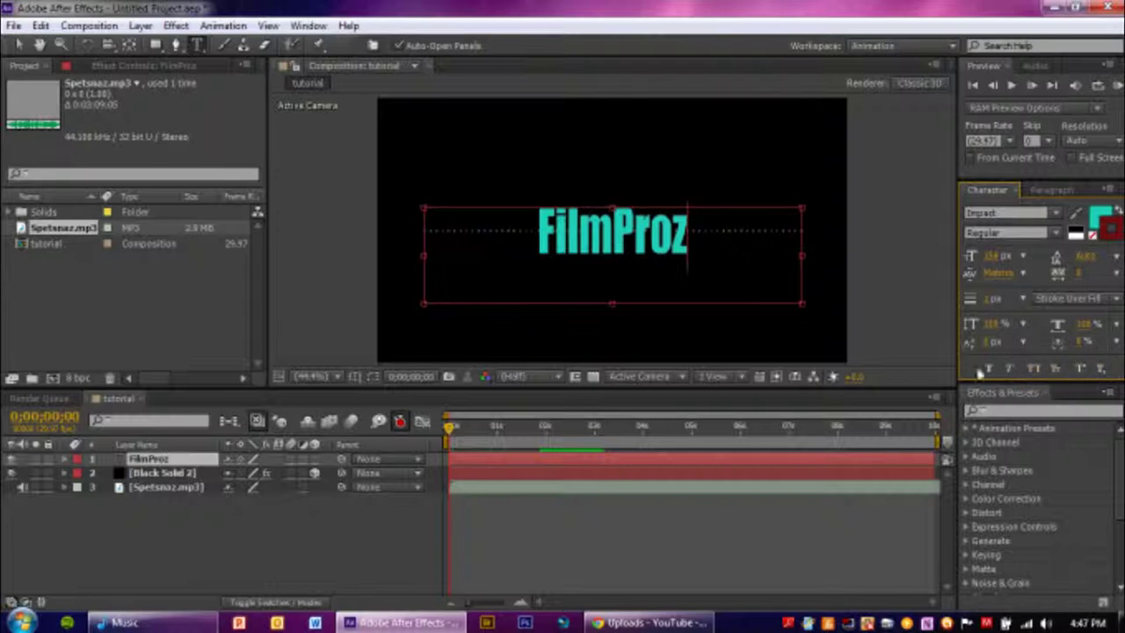
key("ctrl+a")
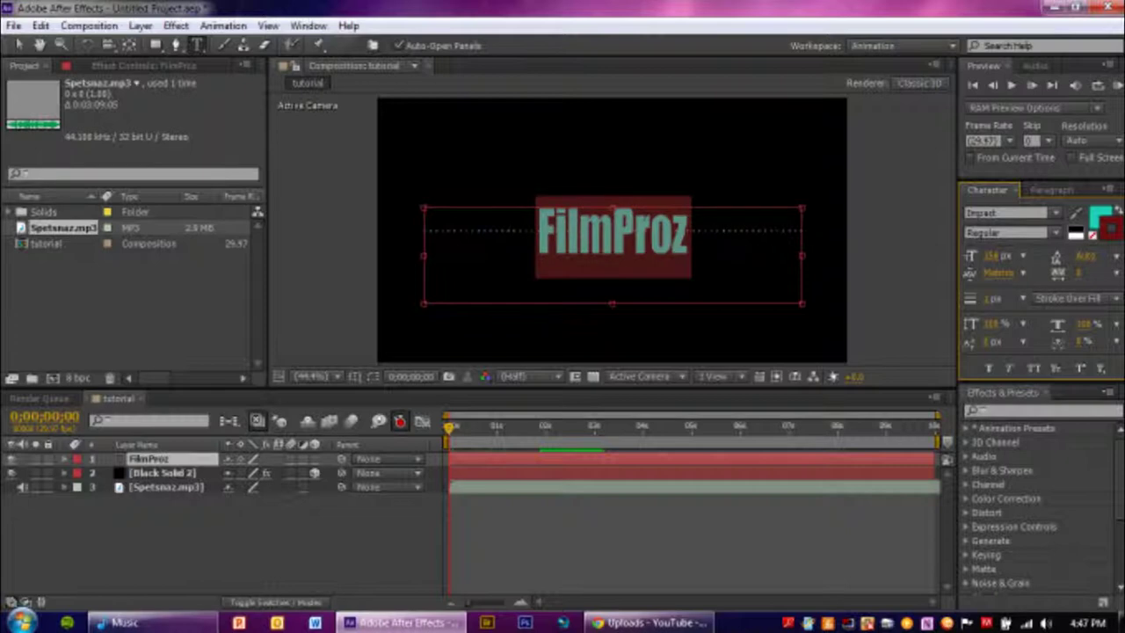
left_click(688, 246)
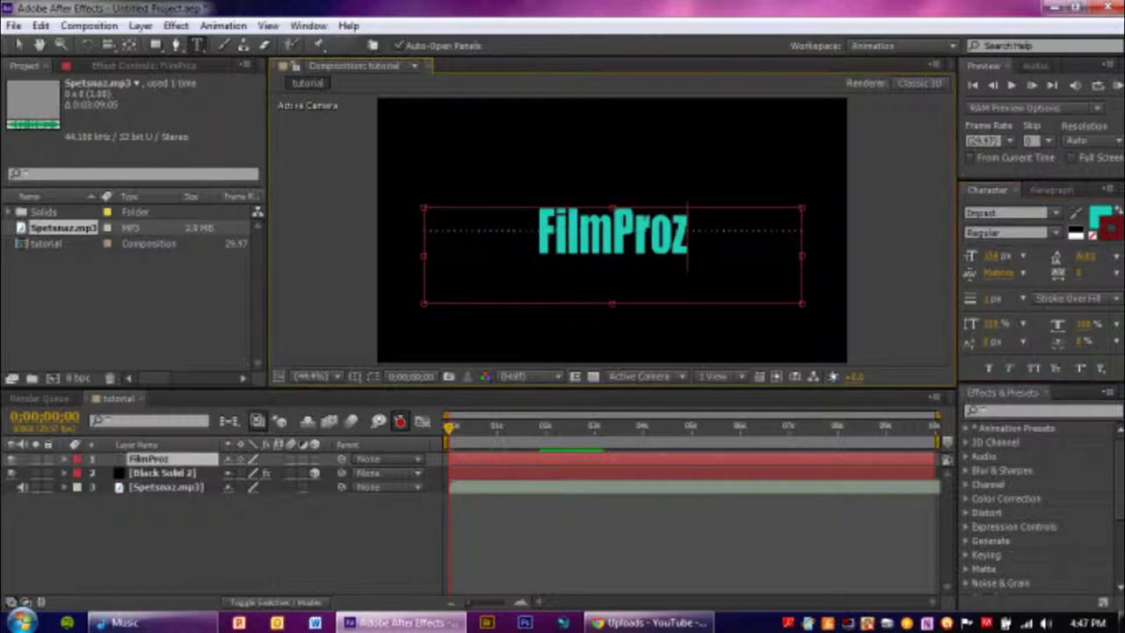
left_click(172, 460)
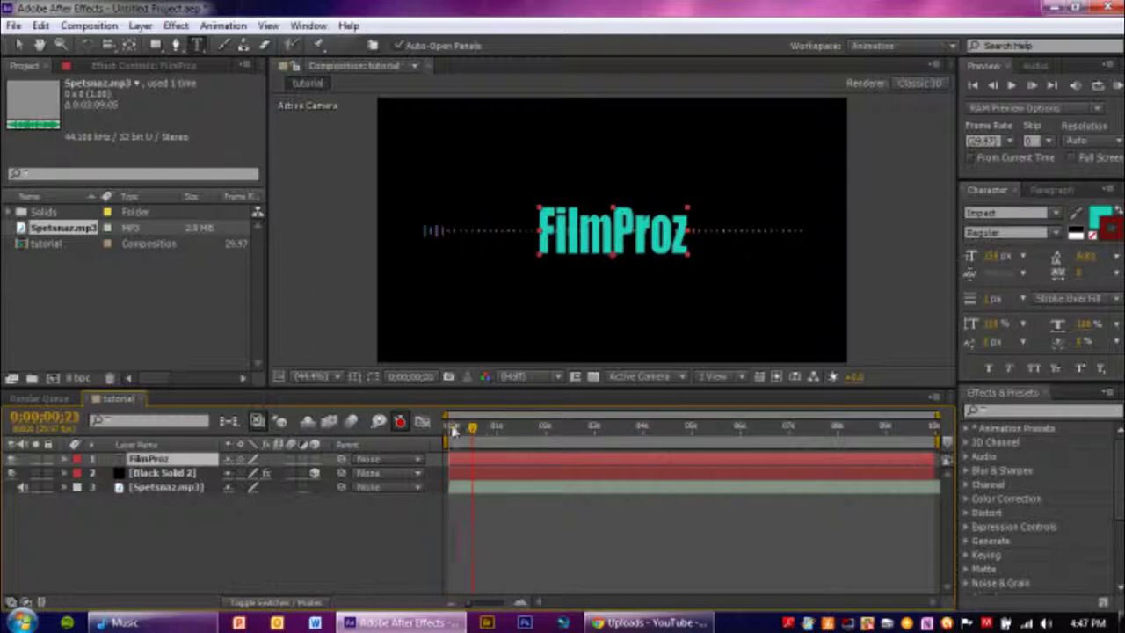
Step: Keyframe the FilmProz title's Opacity from 0% at 0s to 100% at about 2s
left_click(64, 459)
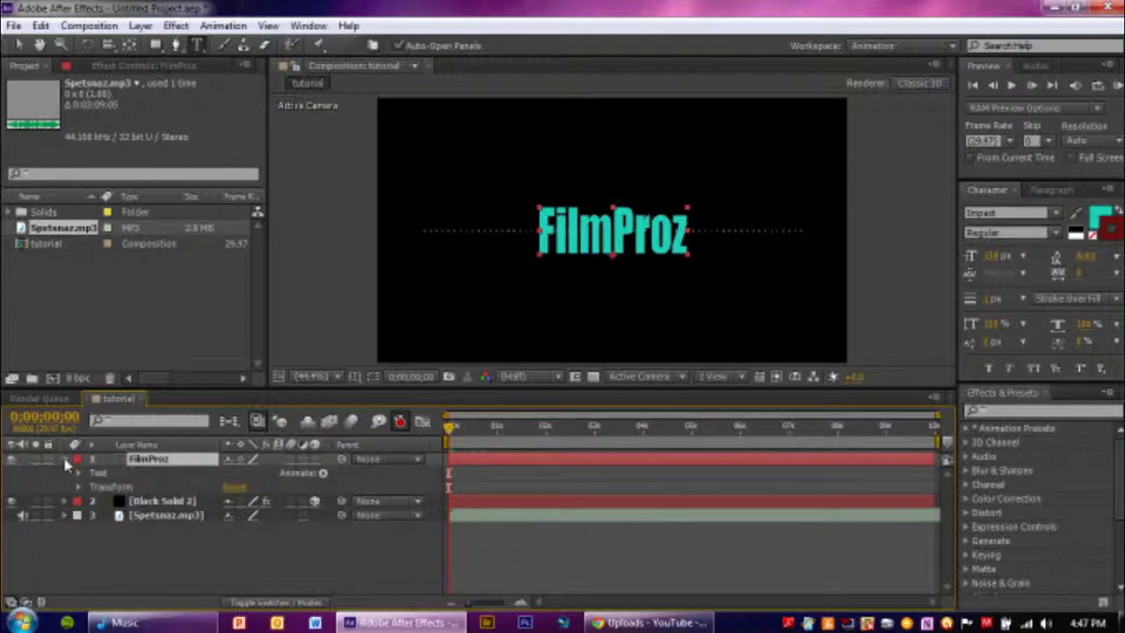
left_click(78, 488)
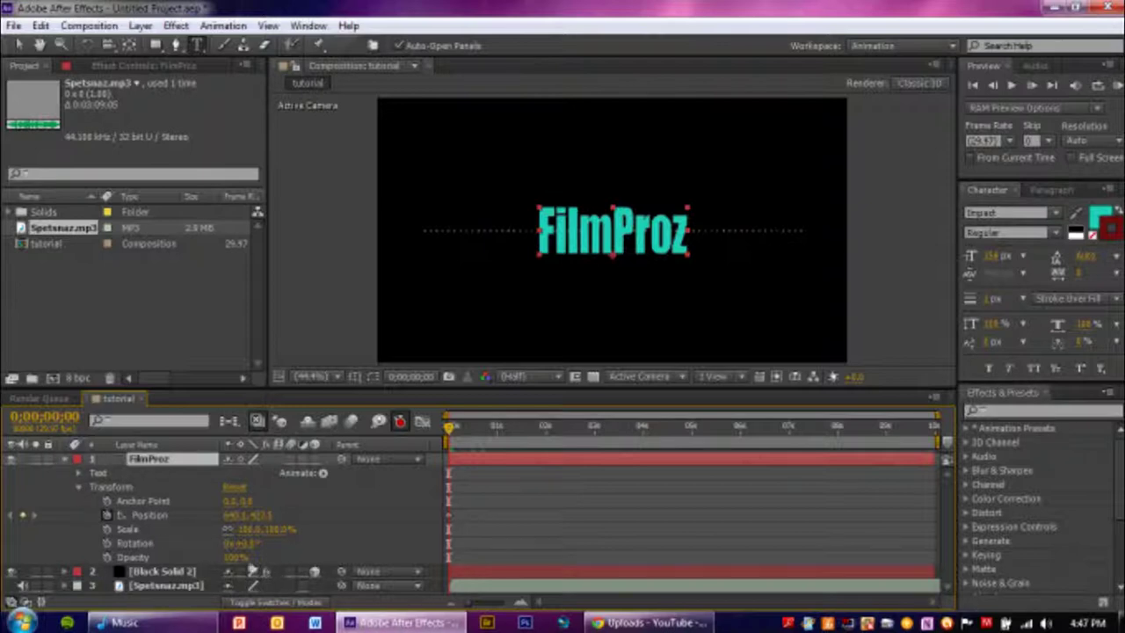
left_click(235, 557)
type("0")
key("Return")
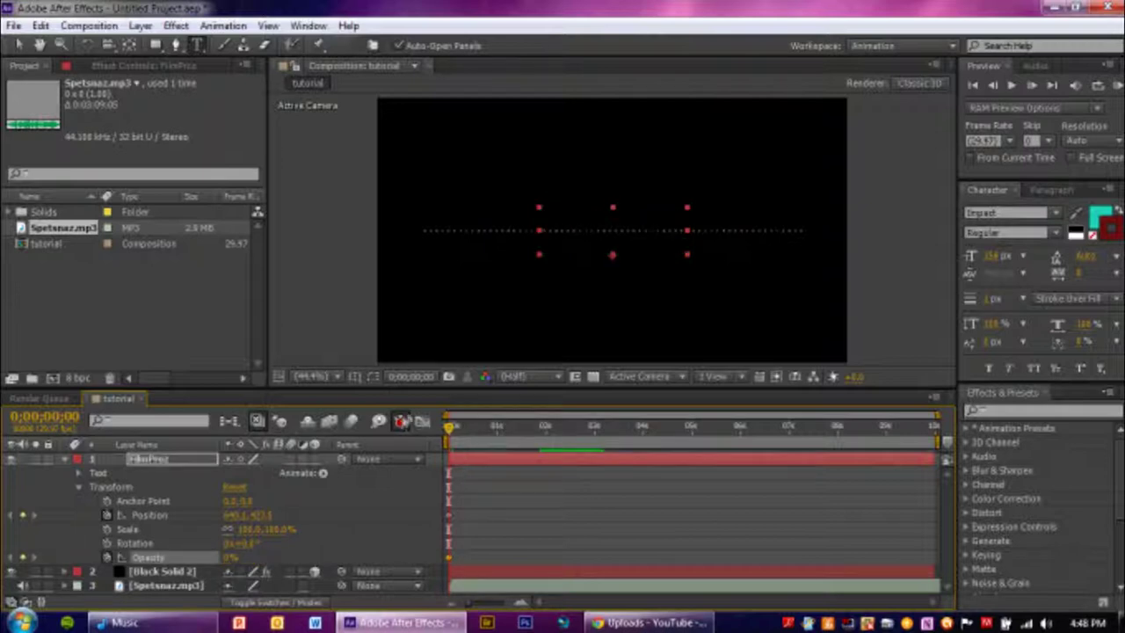
left_click_drag(449, 428, 545, 425)
left_click(231, 557)
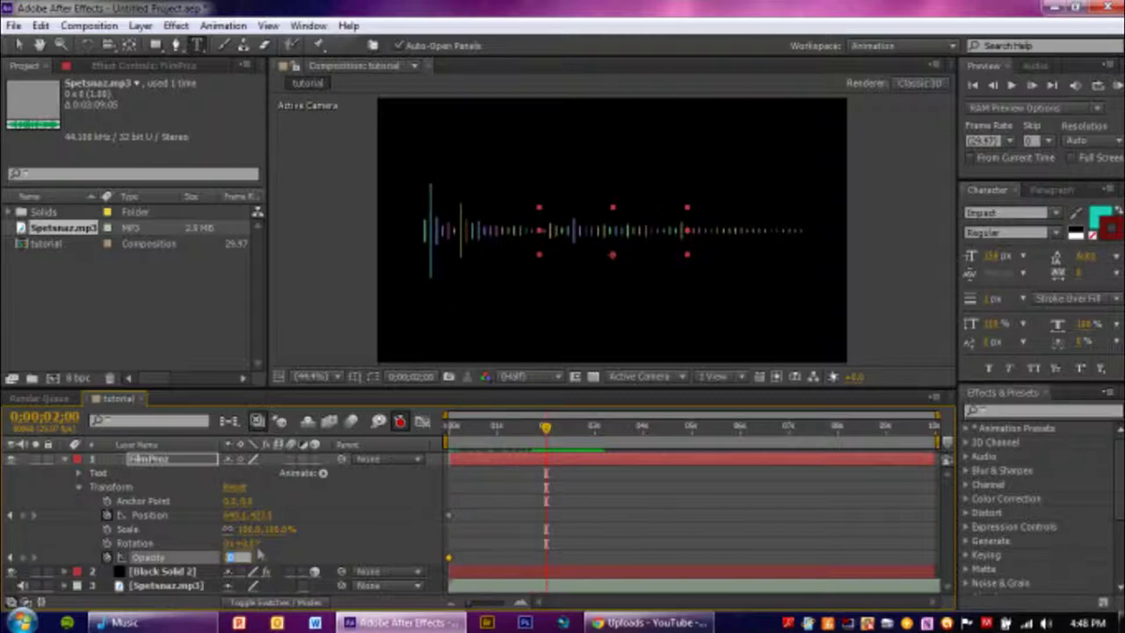
type("100")
key("Return")
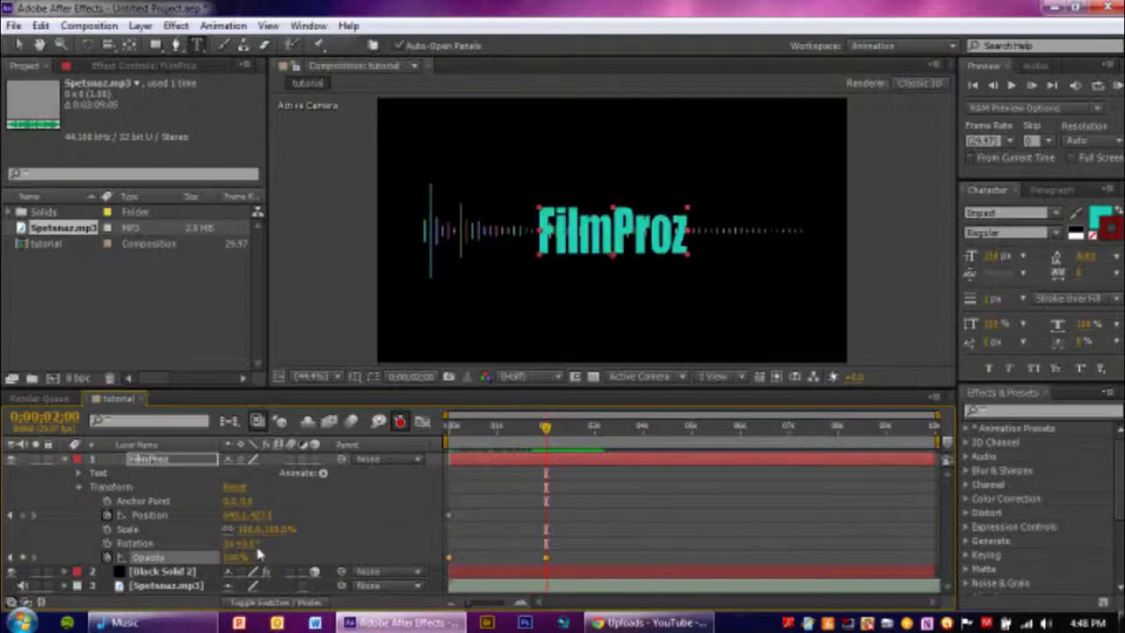
Step: Return to the tutorial composition, collapse the FilmProz layer and RAM Preview the fade-in
left_click(61, 400)
left_click(114, 399)
left_click(64, 459)
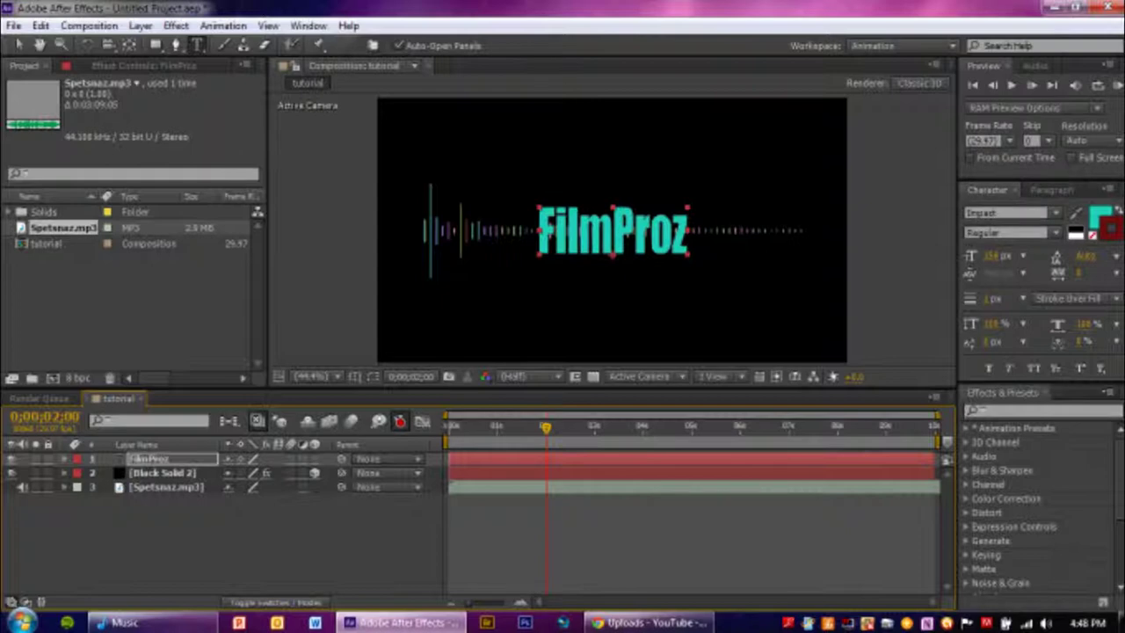
left_click(1098, 86)
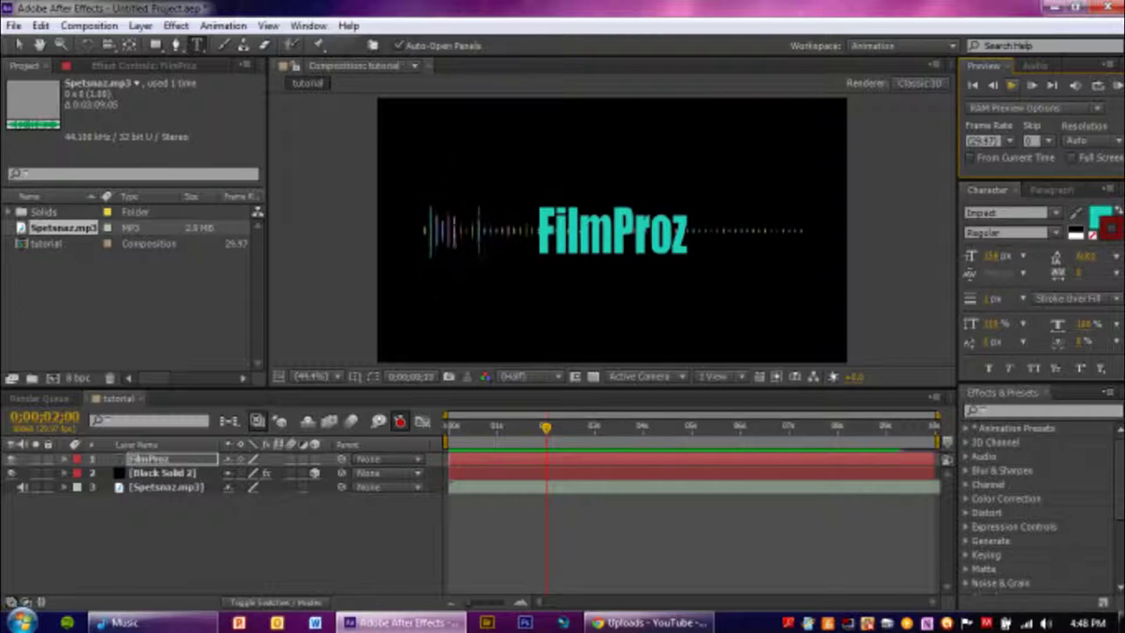
Step: Stop the preview, scrub back through the title fade-in, and bring up Layer > New
left_click(1012, 87)
left_click_drag(554, 434, 430, 430)
left_click(224, 26)
left_click(141, 26)
mouse_move(163, 45)
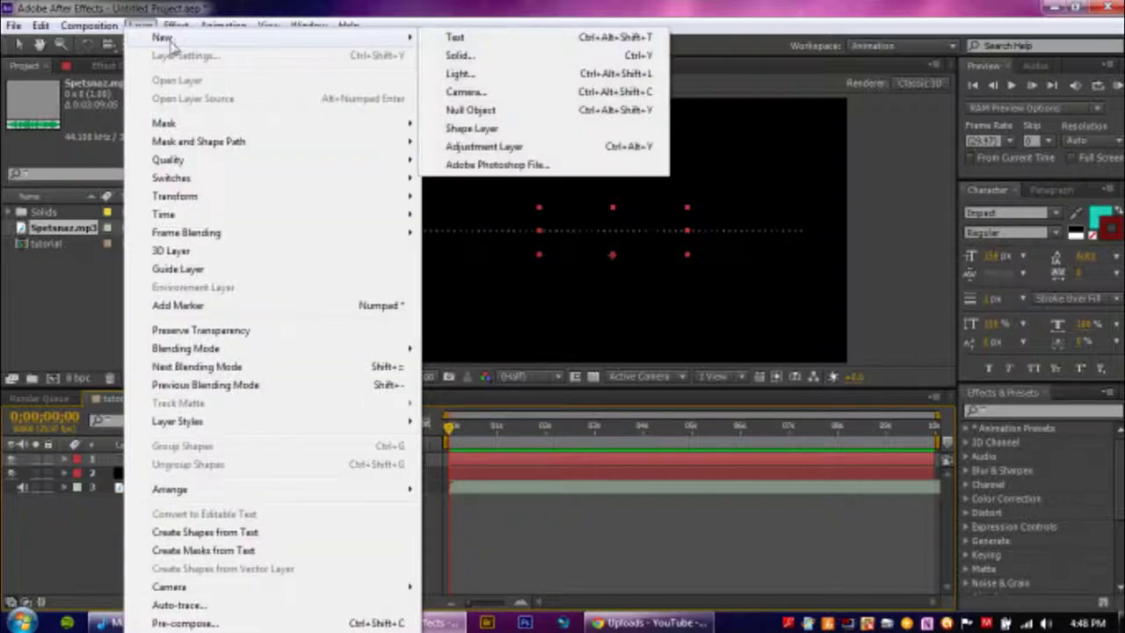
Step: Add a Spot light layer, Light 1, and nudge it down and left
left_click(482, 77)
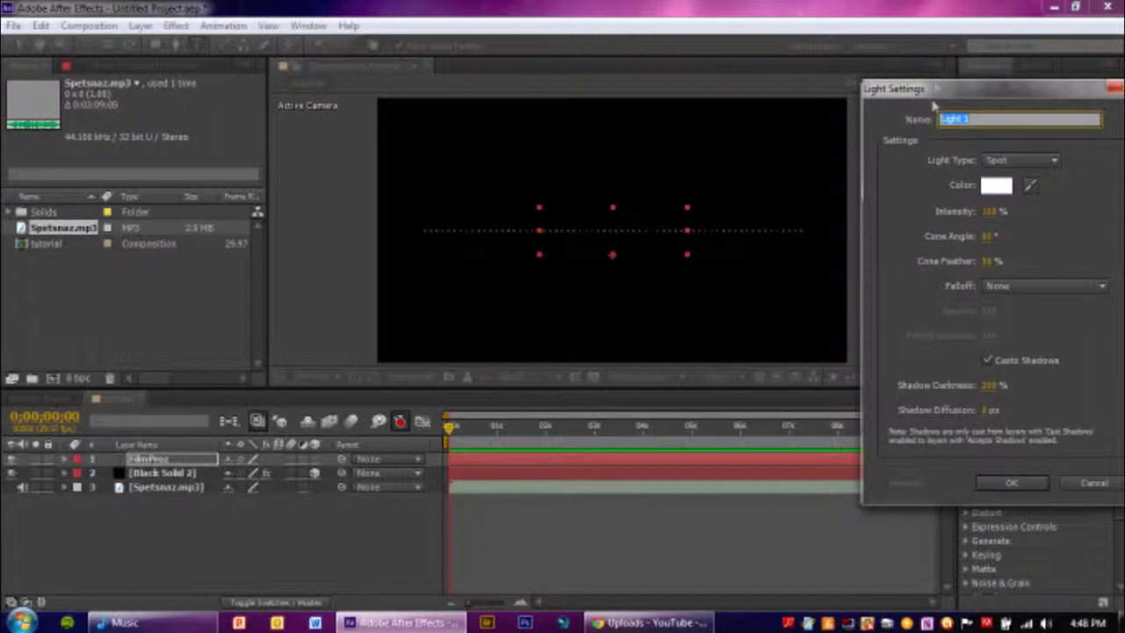
left_click(1011, 482)
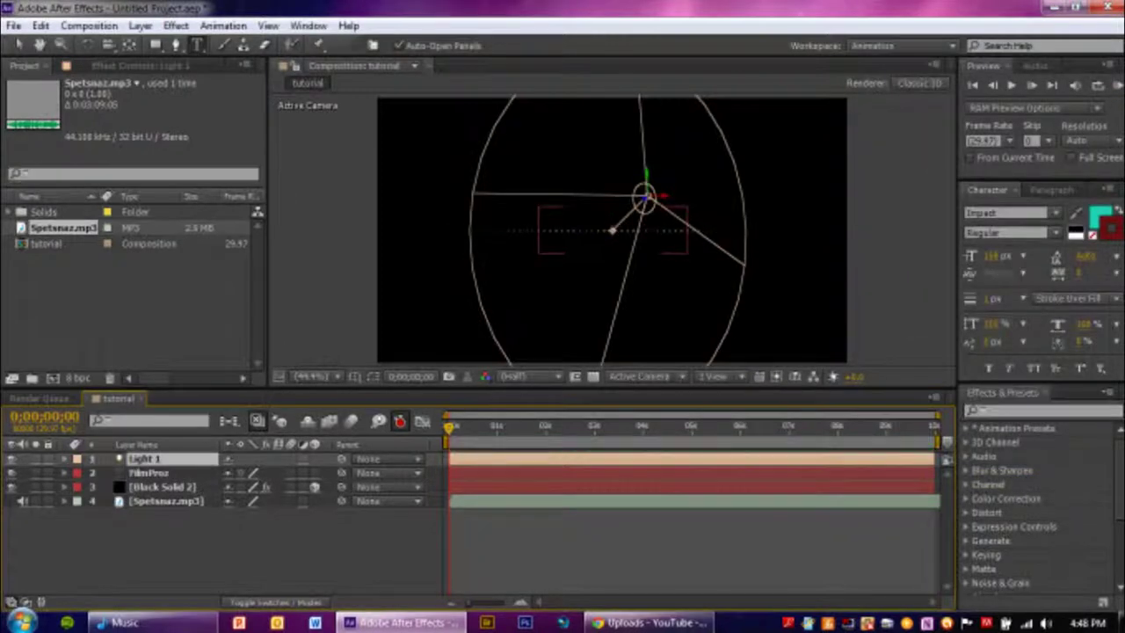
left_click(18, 45)
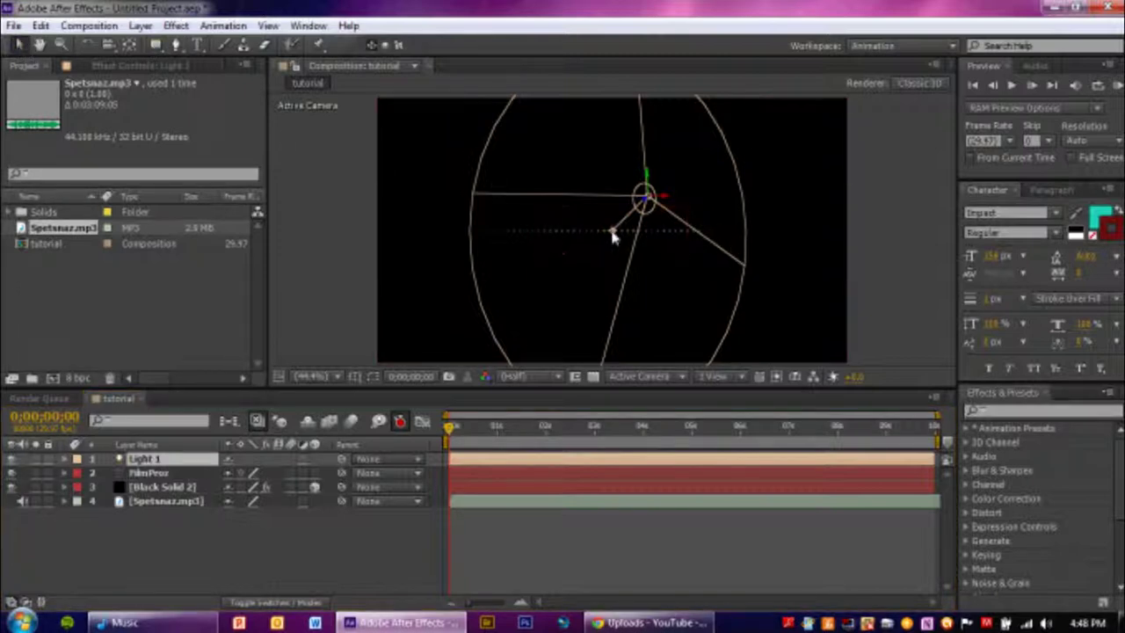
left_click_drag(645, 201, 566, 247)
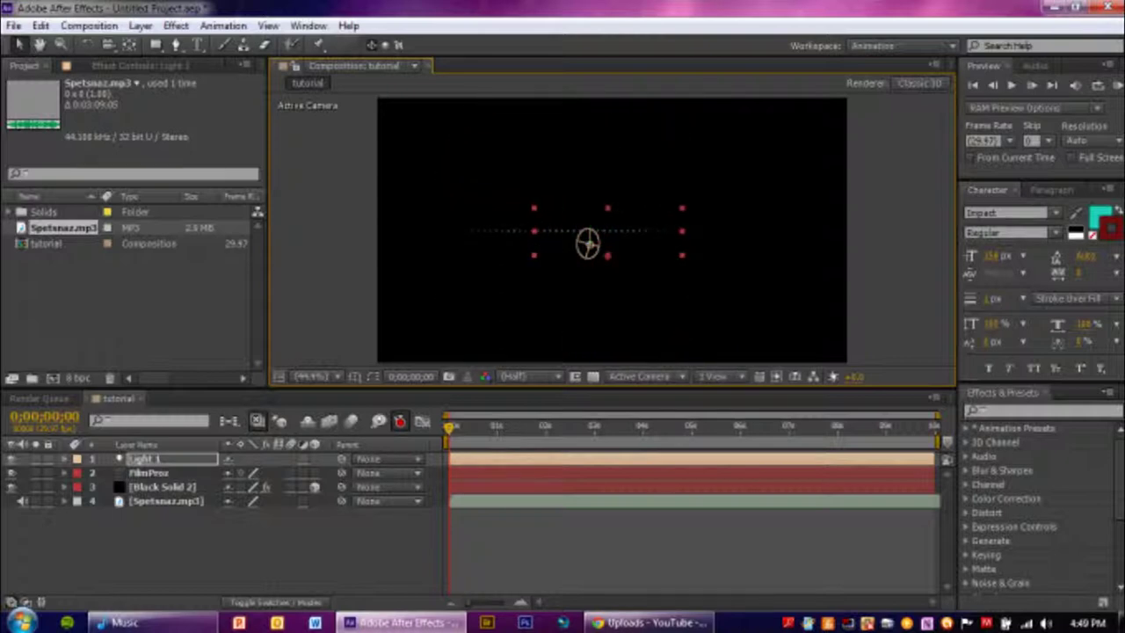
Step: Reposition Light 1 to aim at the FilmProz title and preview the lit composition
left_click(592, 252)
left_click(588, 246)
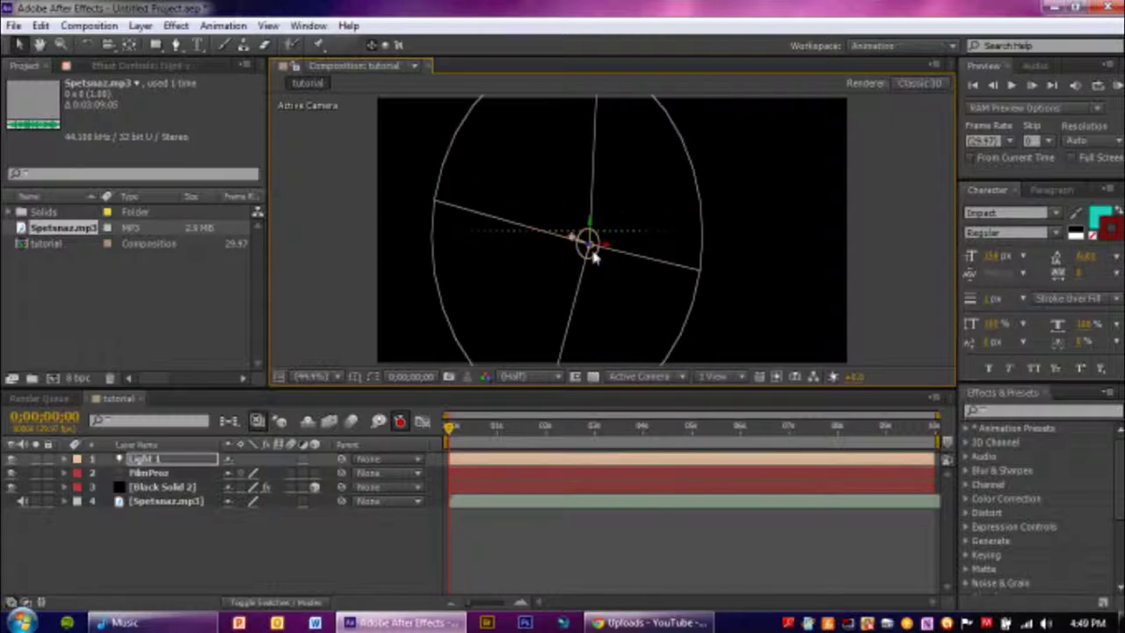
left_click_drag(588, 241, 615, 236)
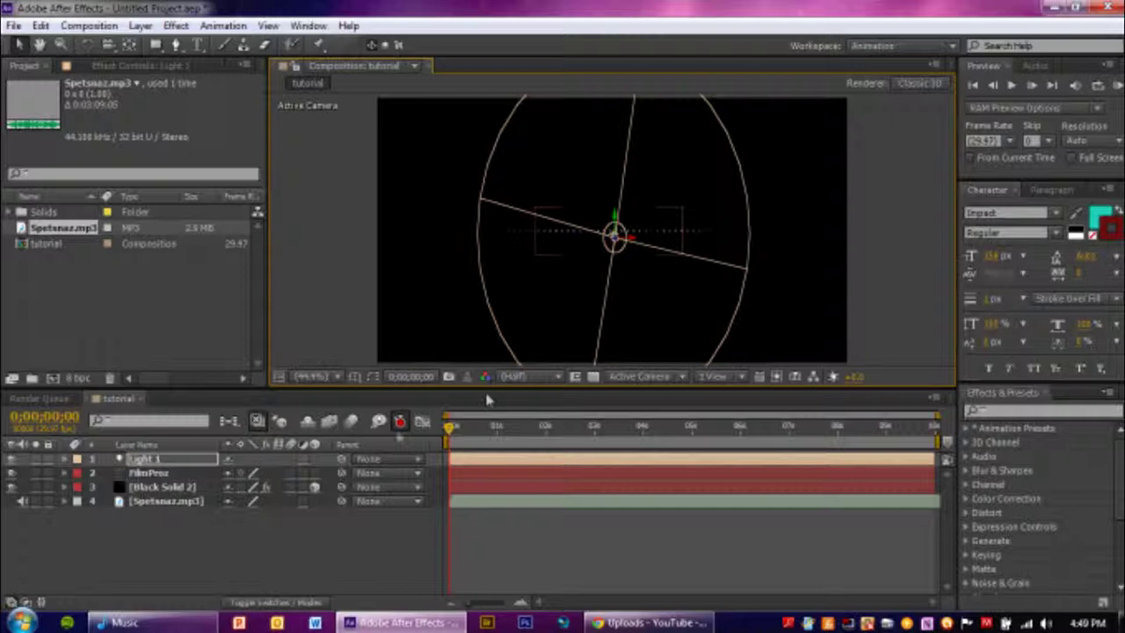
left_click(1098, 85)
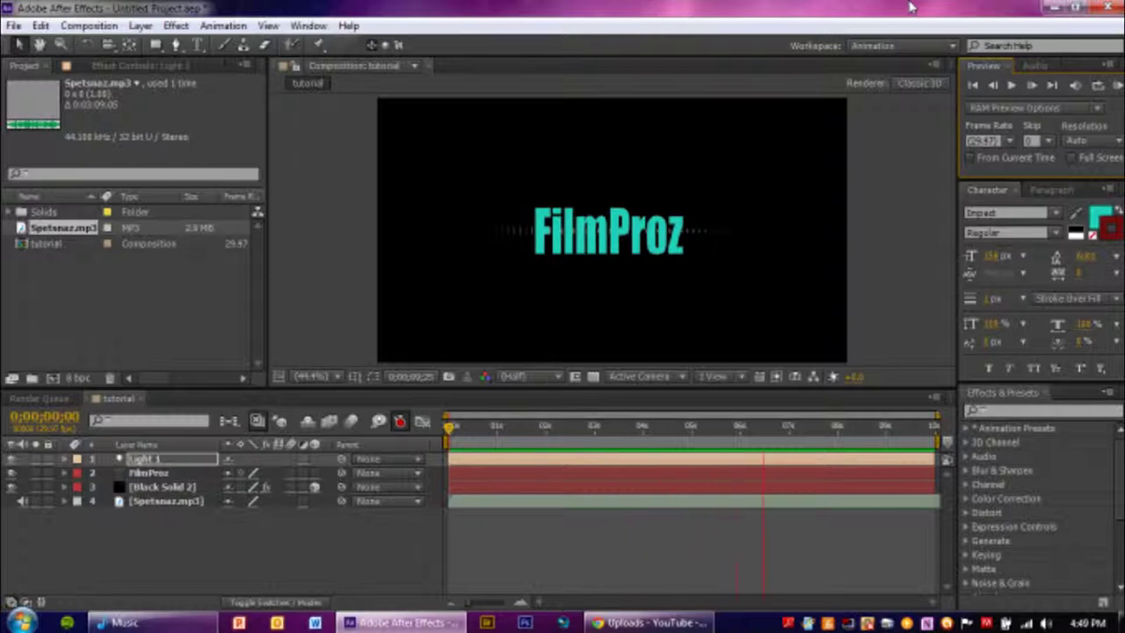
left_click(1012, 86)
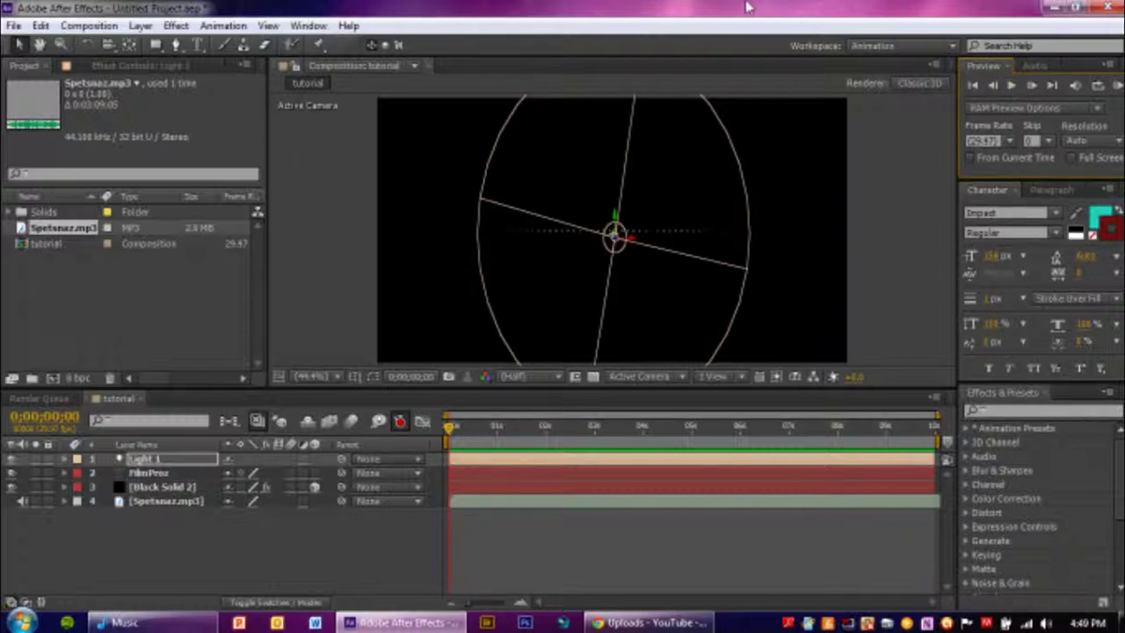
left_click_drag(449, 427, 589, 428)
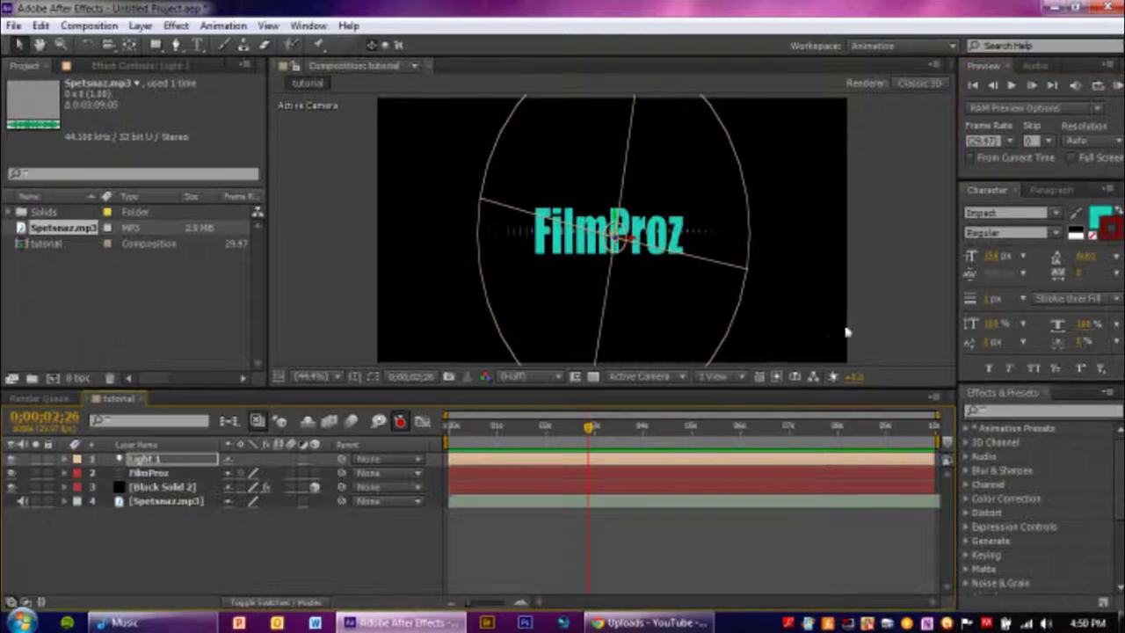